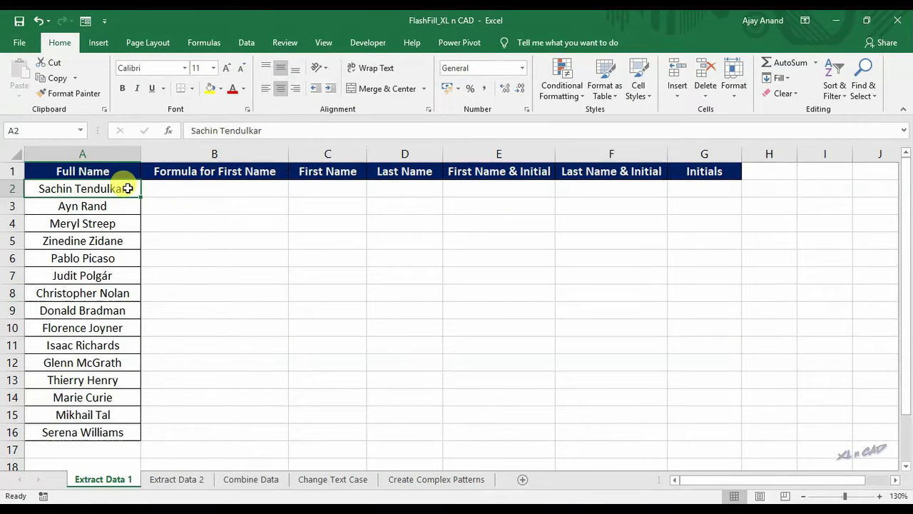
Inspect the full-name list, highlighting the first name Sachin in A2 without changing it.
left_click_drag(122, 191, 119, 431)
left_click(93, 170)
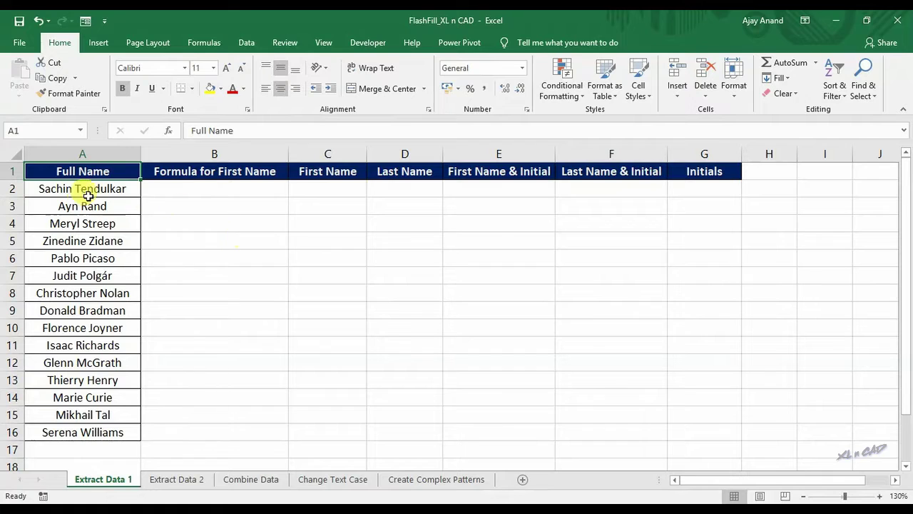
key("Down")
left_click_drag(191, 130, 219, 131)
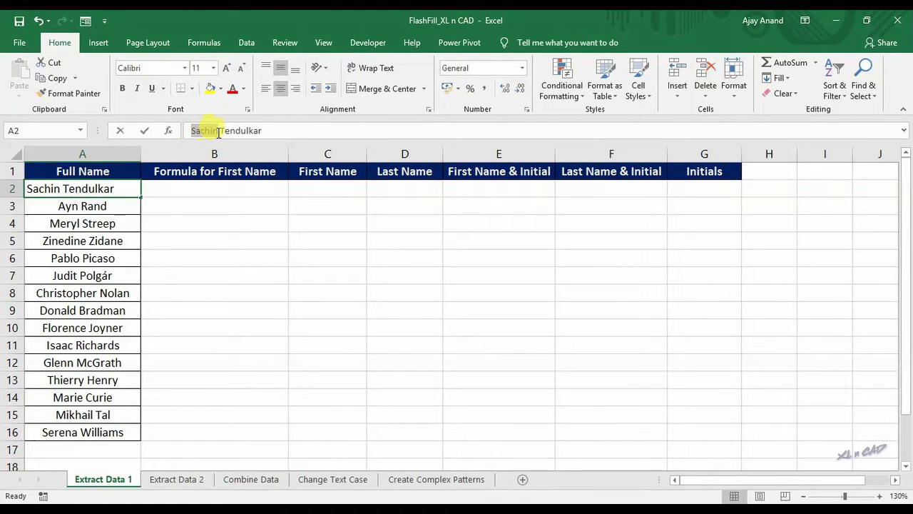
key("Escape")
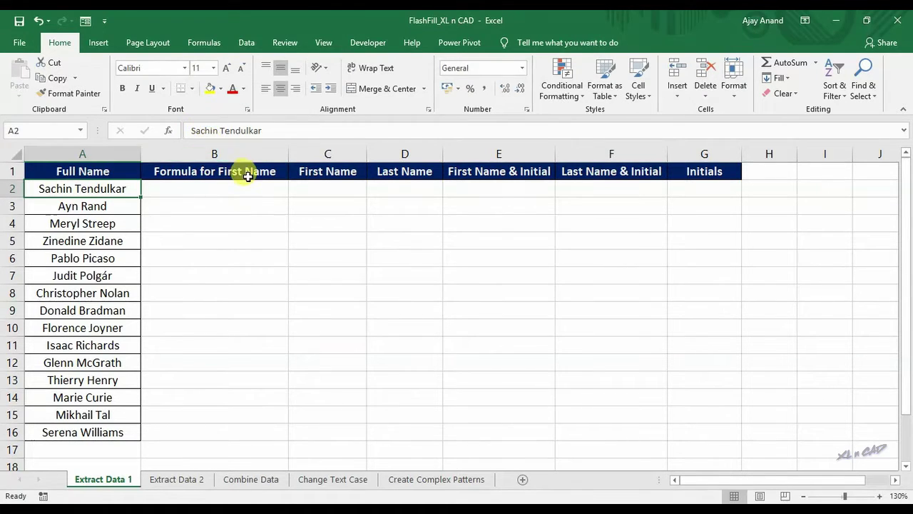
Enter =LEFT(A2,SEARCH(" ",A2)) in B2 and fill it down to B16.
left_click(215, 190)
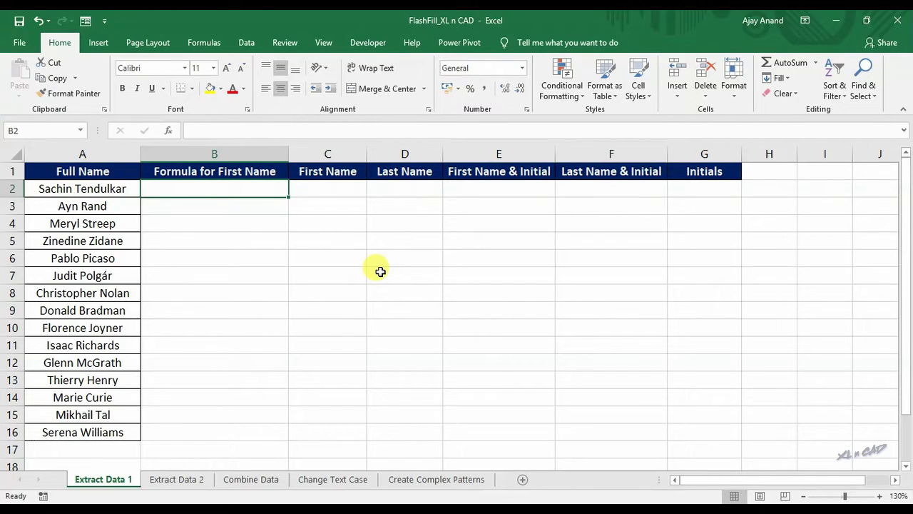
type("=l")
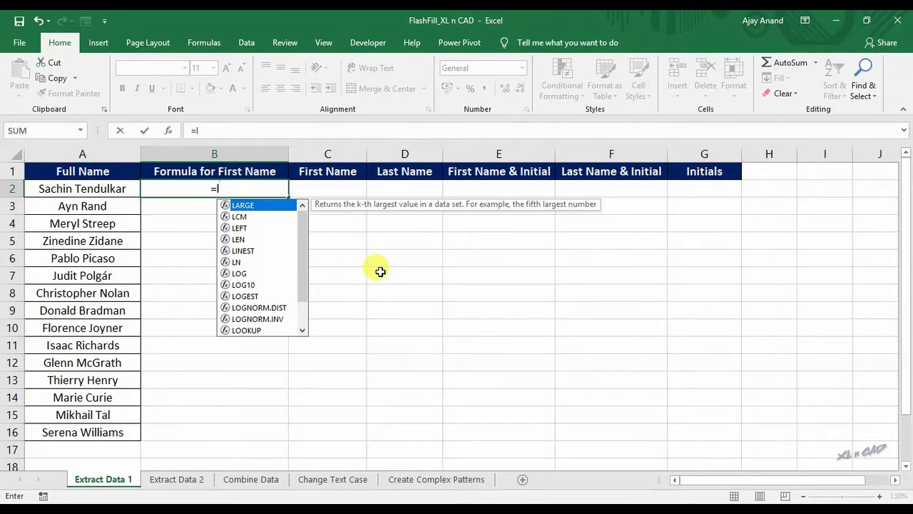
type("eft(")
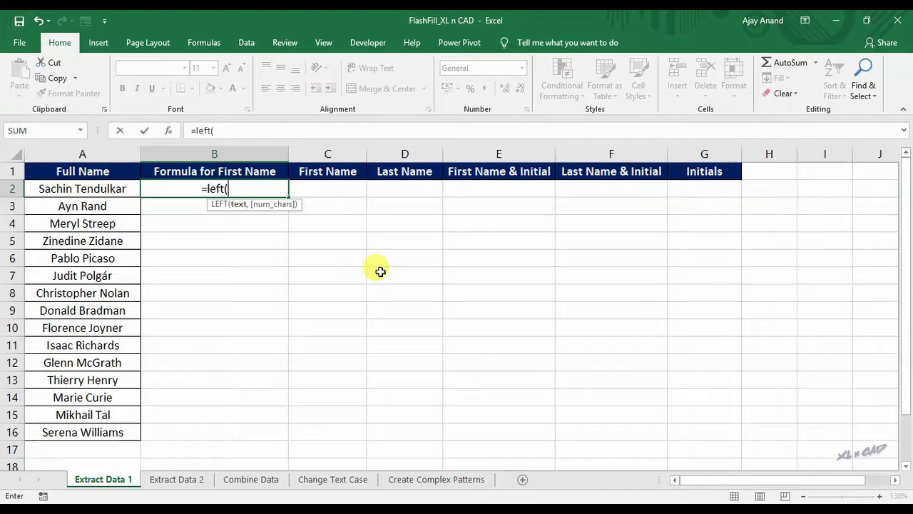
left_click(118, 189)
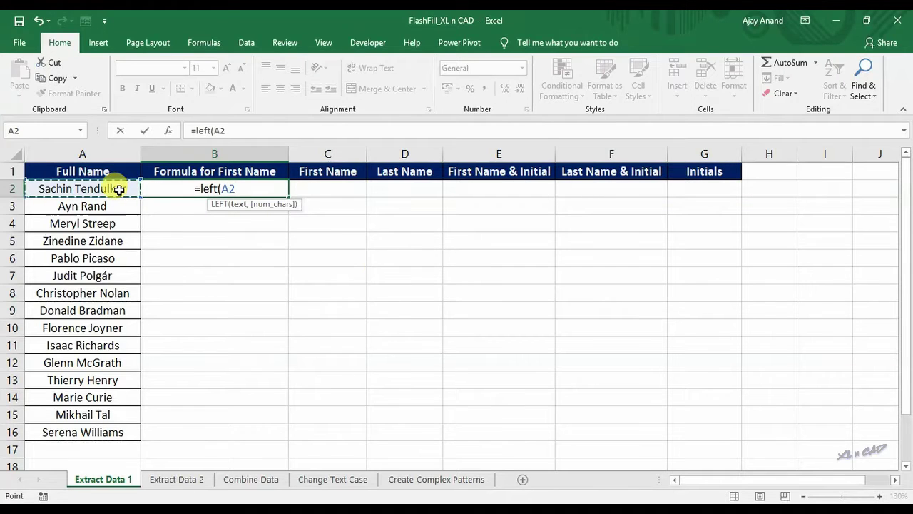
type(",se")
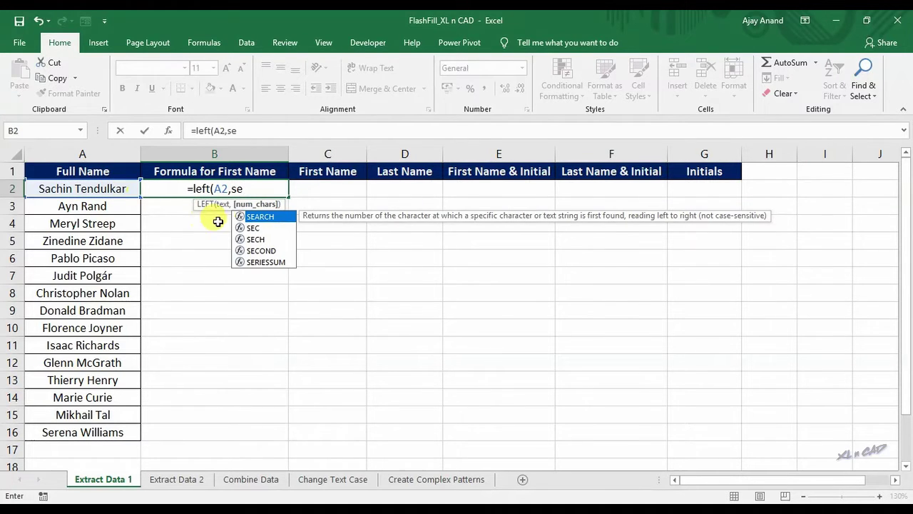
double_click(271, 217)
type("\"")
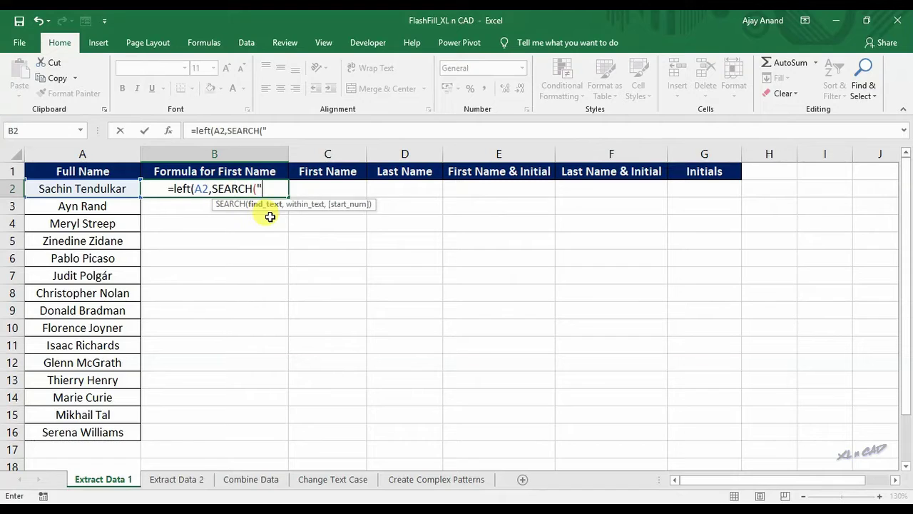
type(" \",")
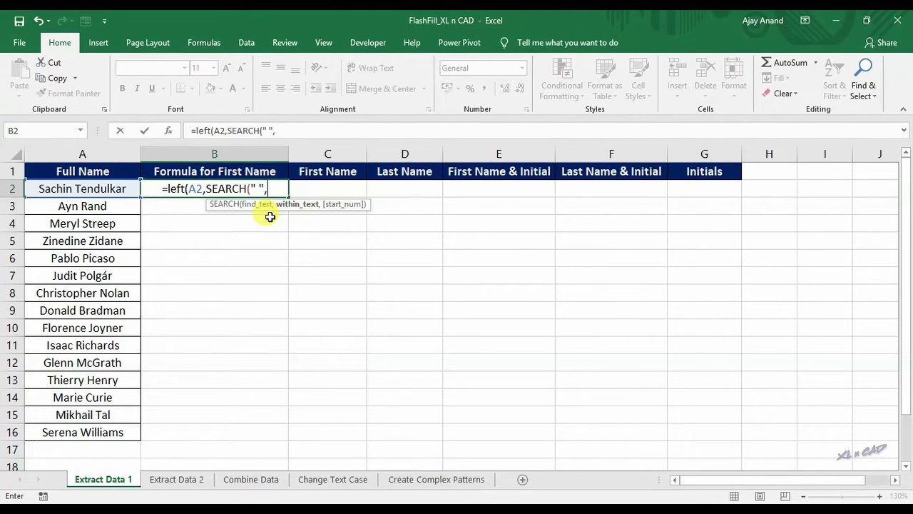
left_click(95, 186)
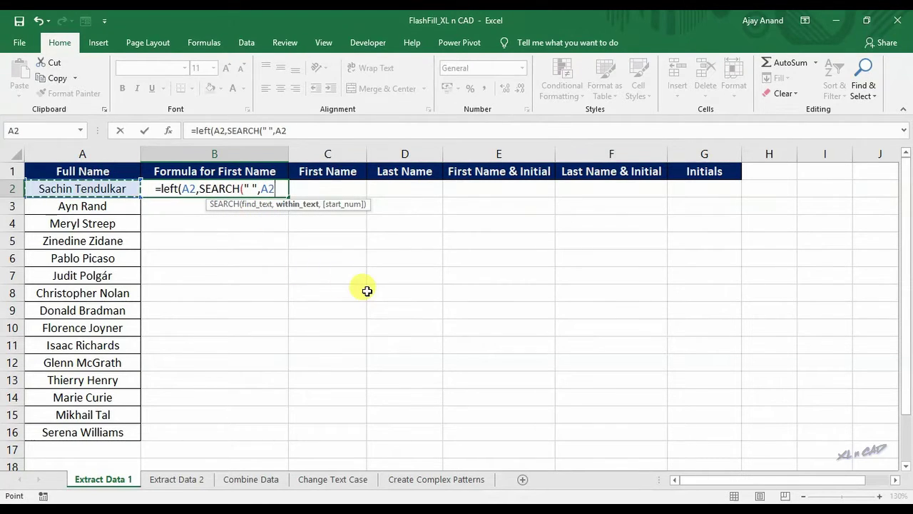
type("))")
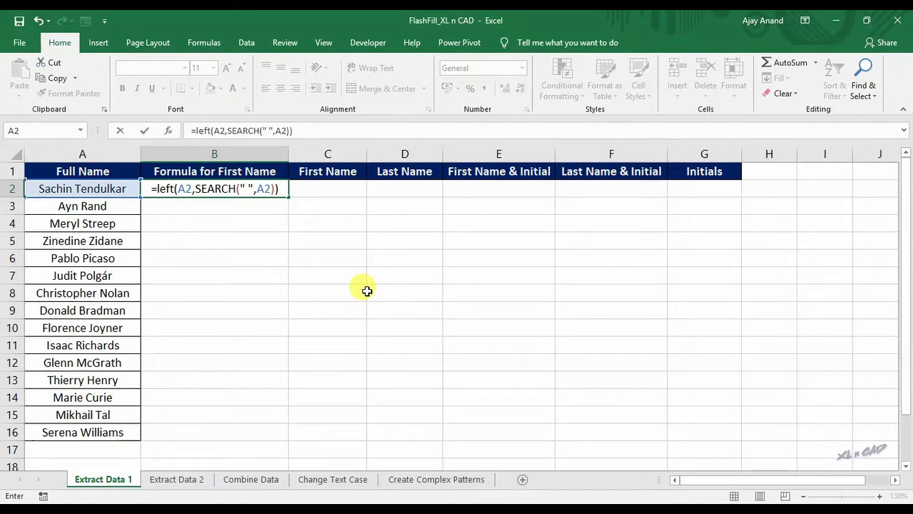
key("Return")
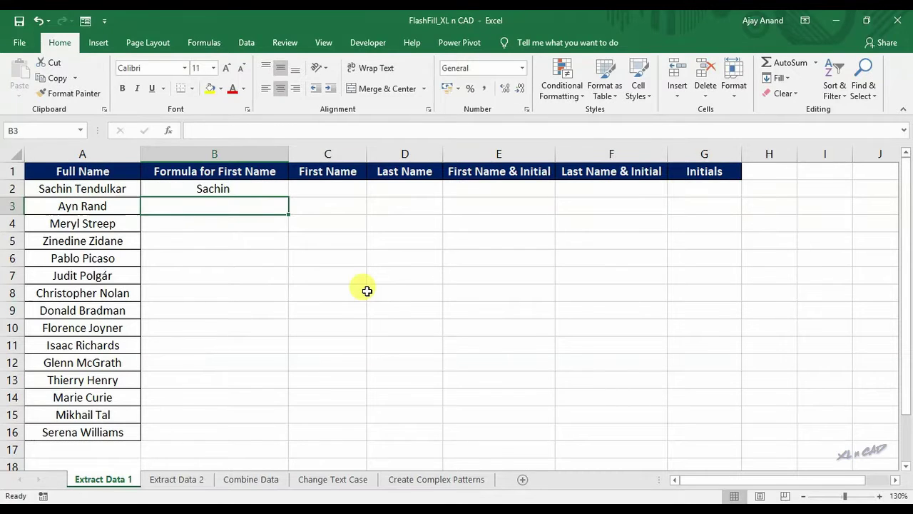
left_click(254, 190)
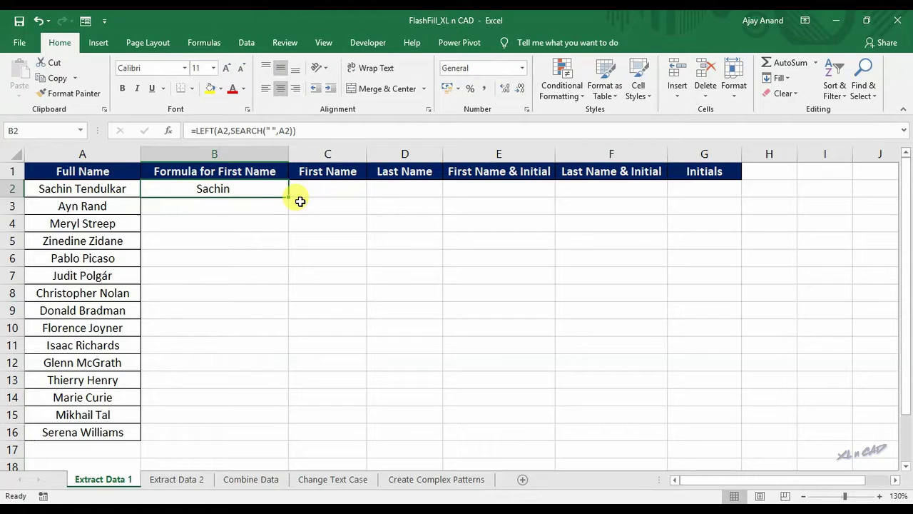
left_click_drag(289, 196, 286, 440)
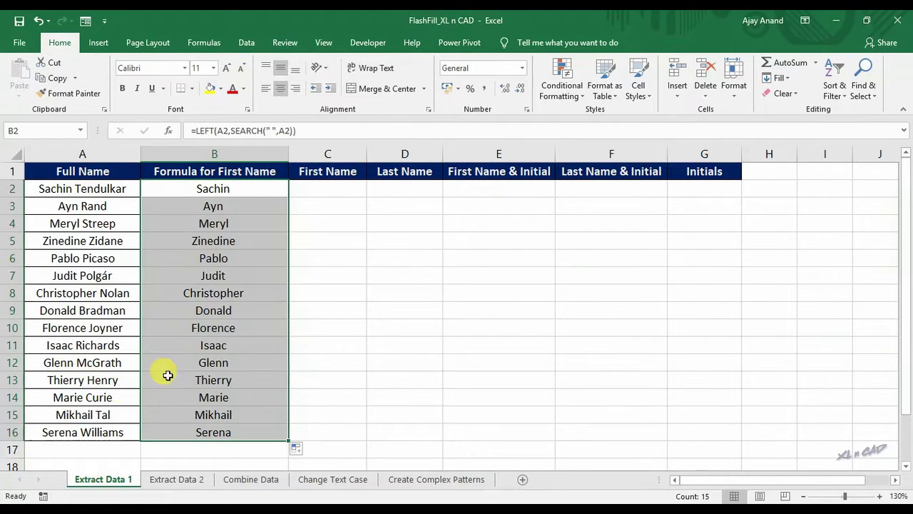
Enter the example Sachin in C2 and Flash Fill the remaining first names from the Data tab.
left_click(408, 378)
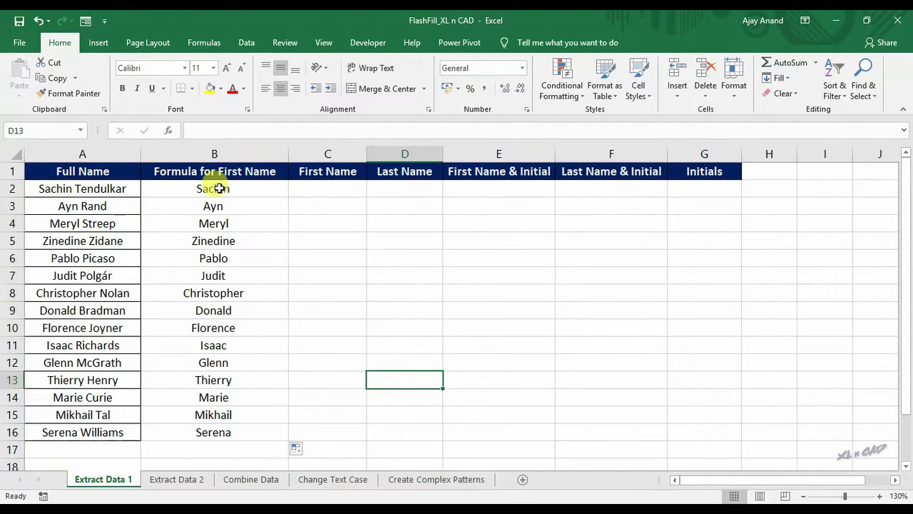
left_click(310, 189)
type("Sachin")
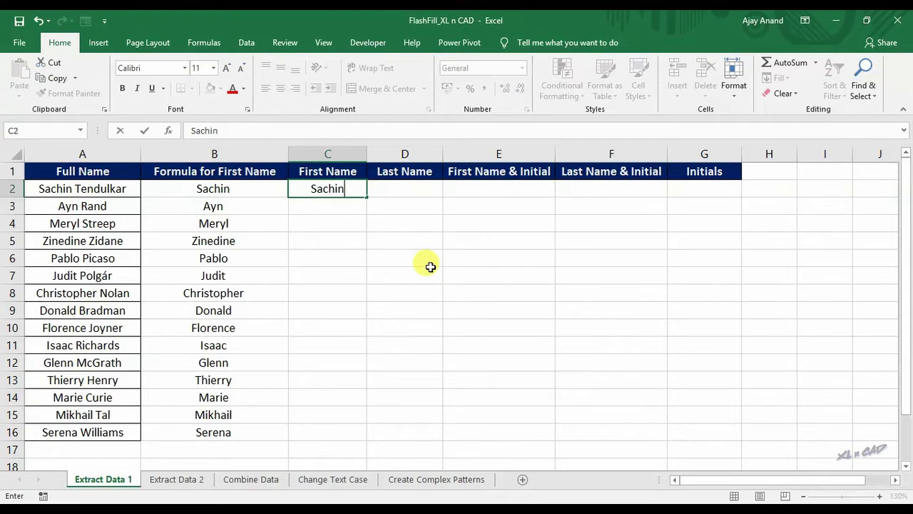
key("Return")
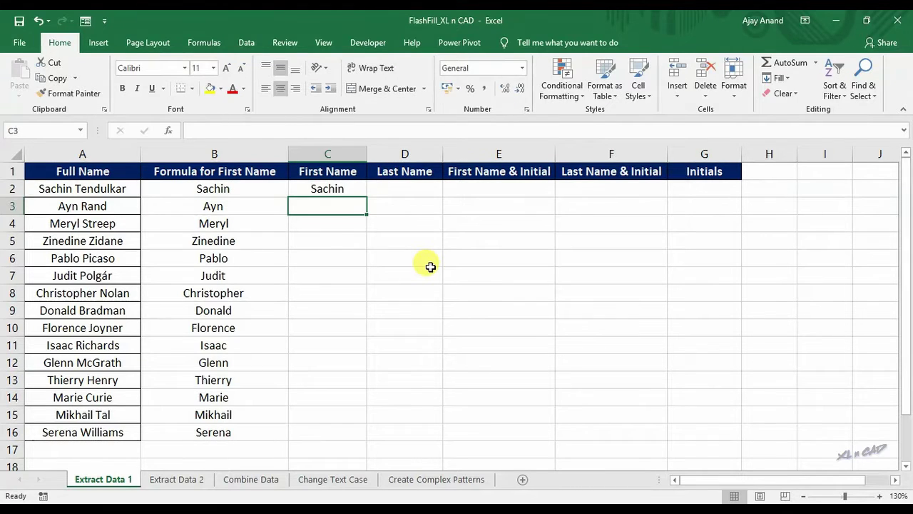
left_click(246, 42)
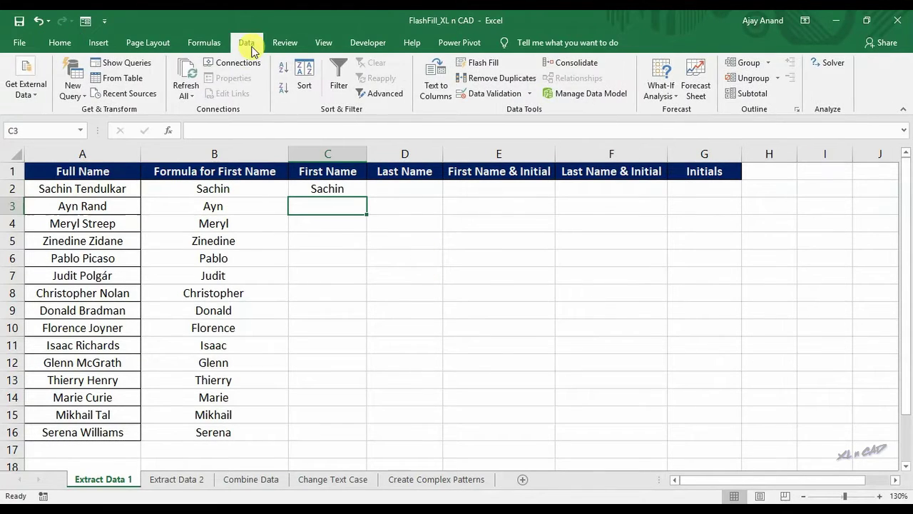
left_click(485, 65)
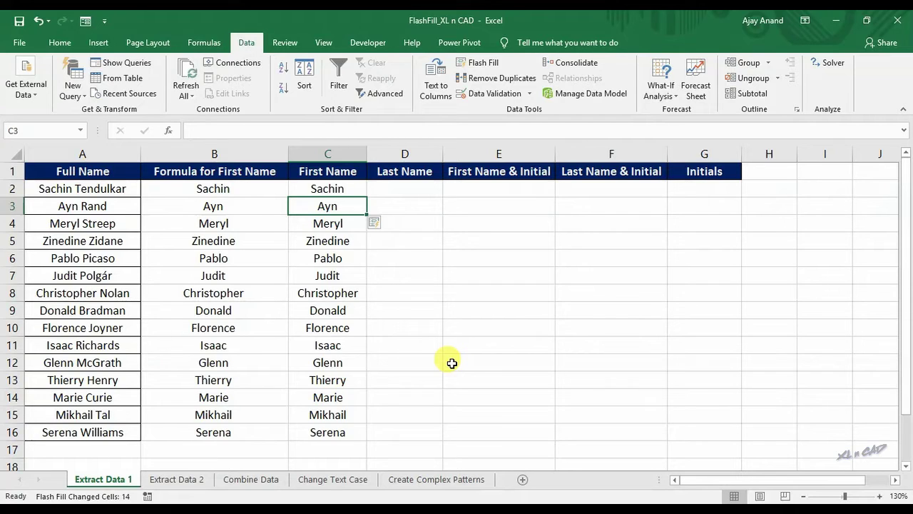
Enter the example Tendulkar in D2 and Flash Fill the remaining last names.
left_click(394, 187)
type("Te")
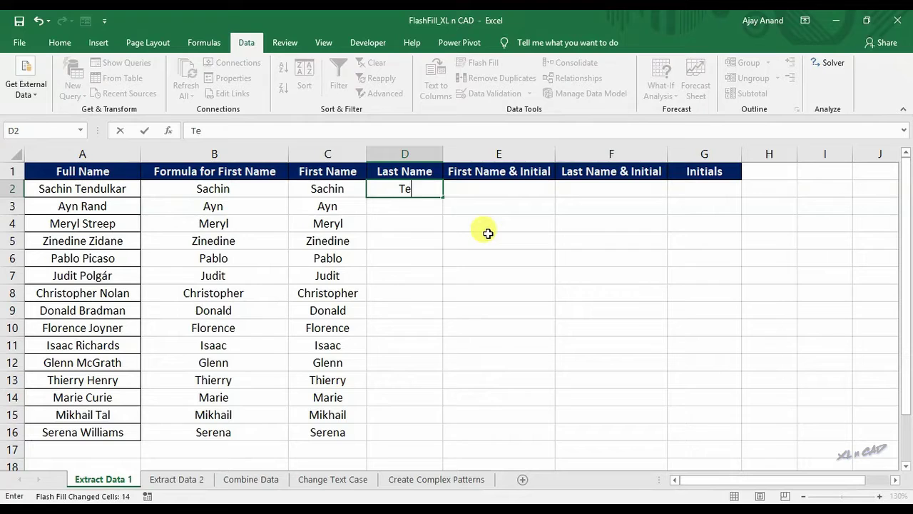
type("ndulkar")
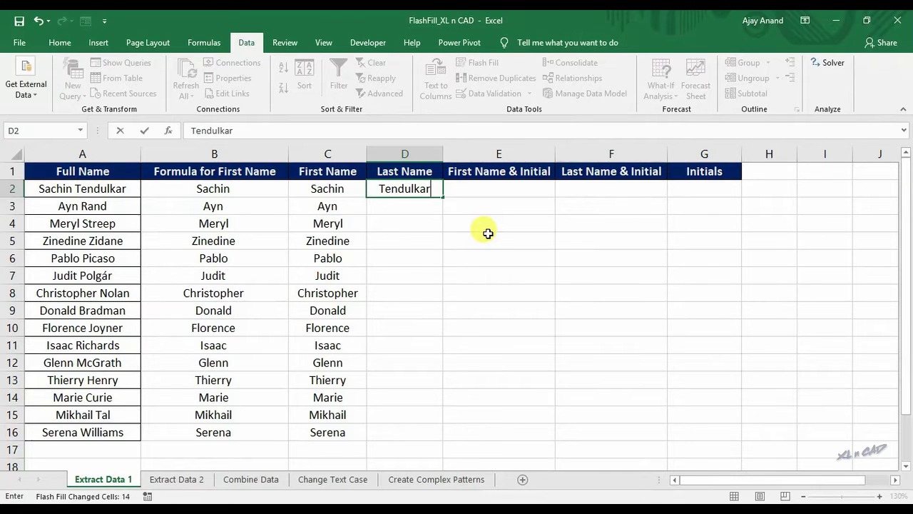
key("Return")
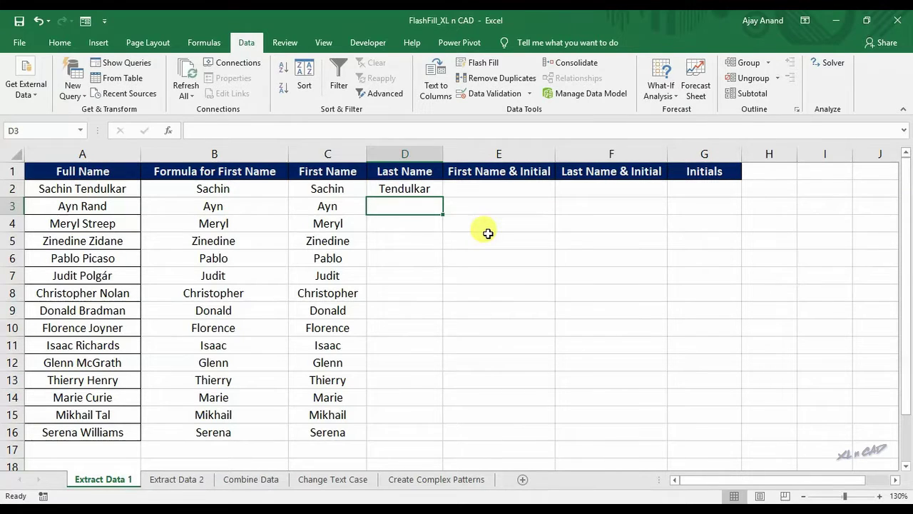
left_click(487, 63)
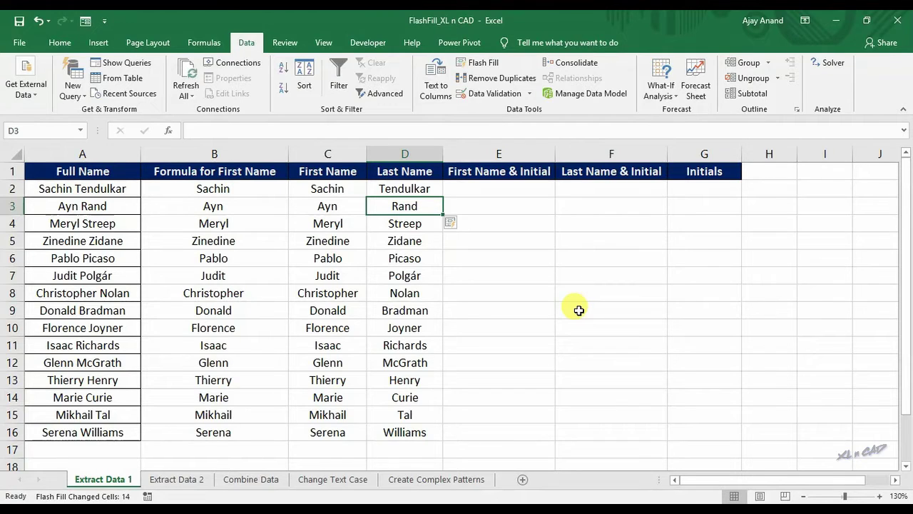
left_click(483, 189)
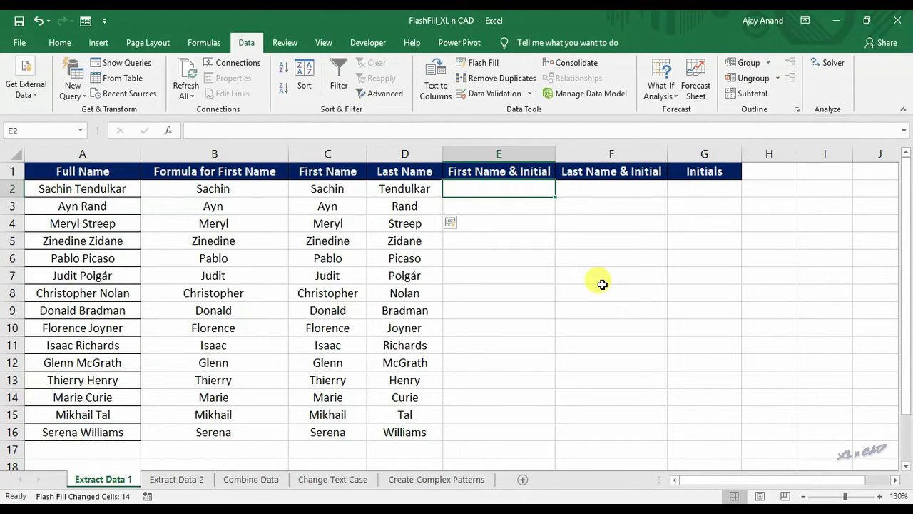
Enter the example Sachin T in E2 and Flash Fill names with surname initials.
type("Sachi")
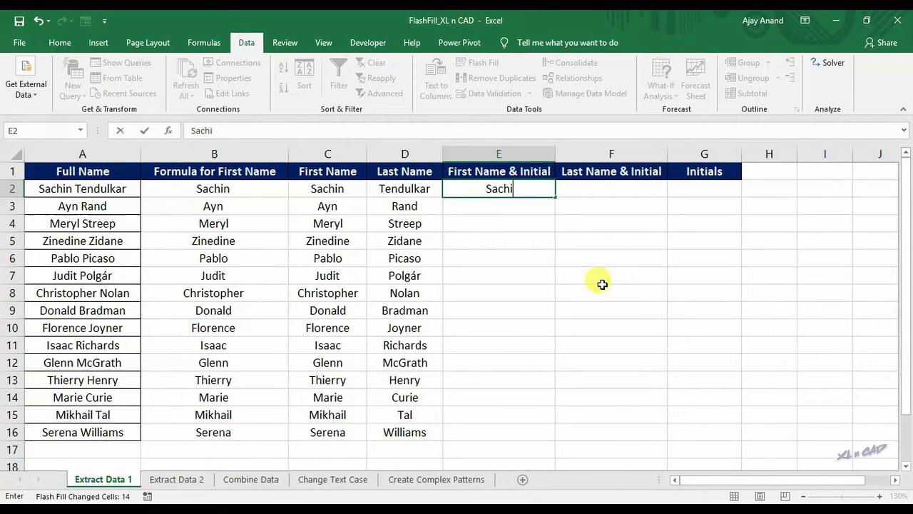
type("n T")
key("Return")
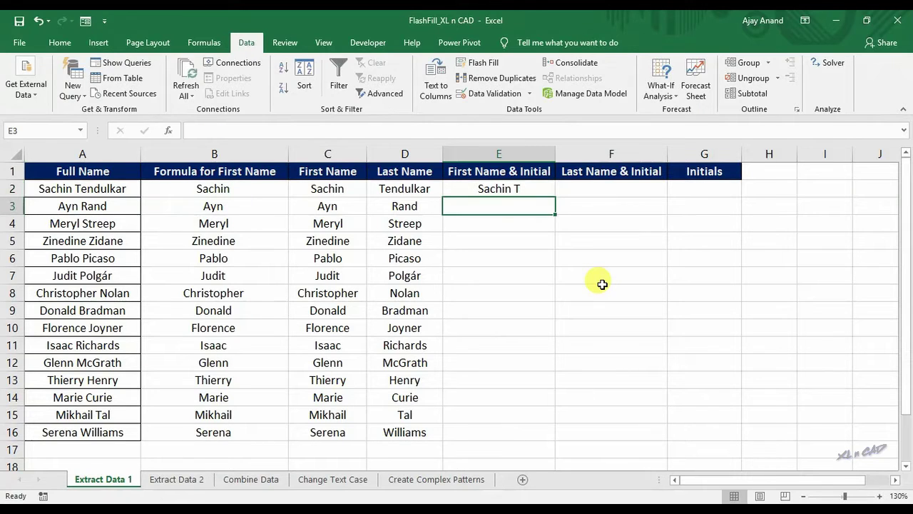
left_click(475, 64)
left_click(595, 187)
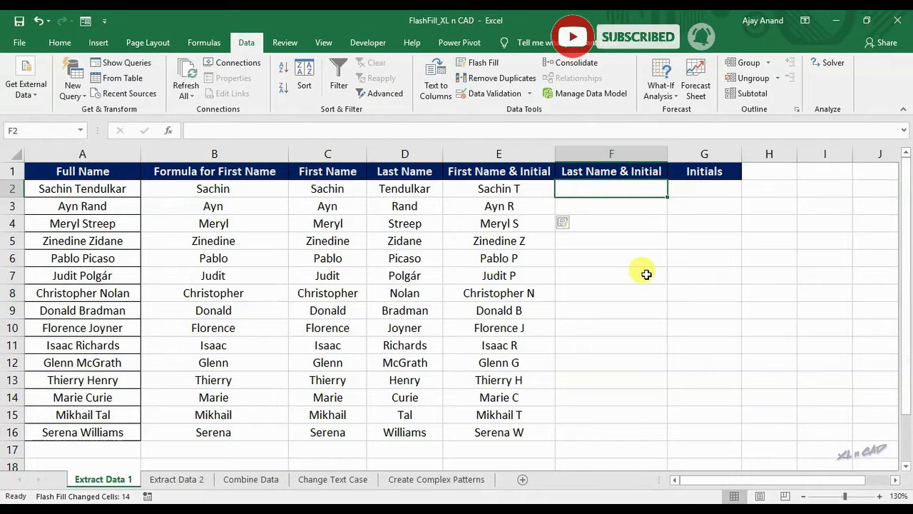
Enter Tendulkar S in F2 and Flash Fill the rest of the column with Ctrl+E.
type("Te")
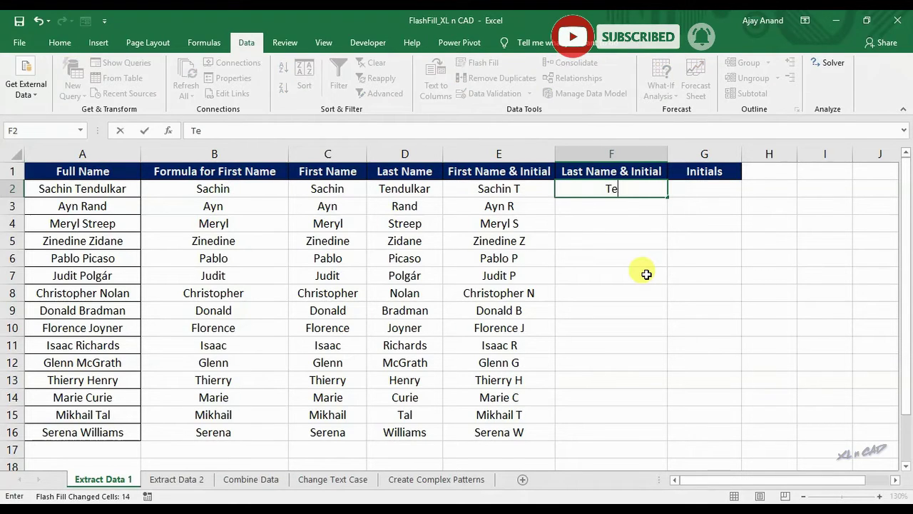
type("ndulka")
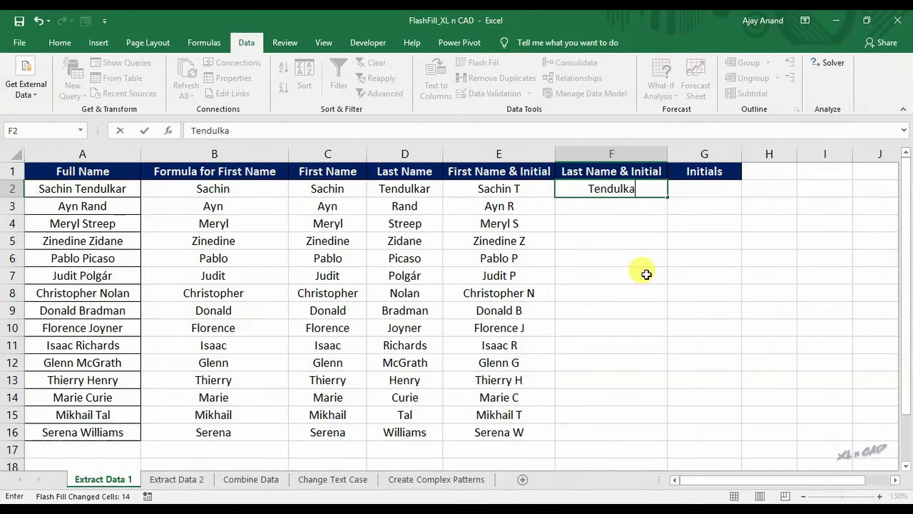
type("r S")
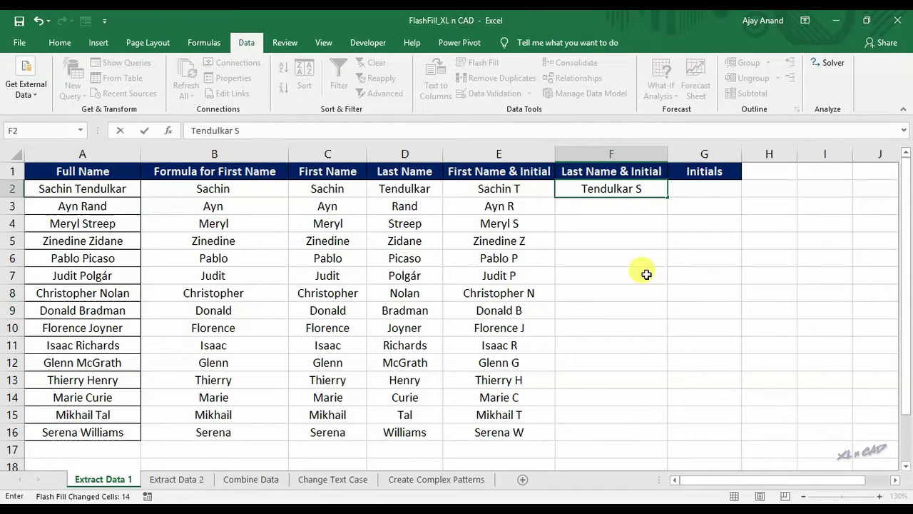
key("Return")
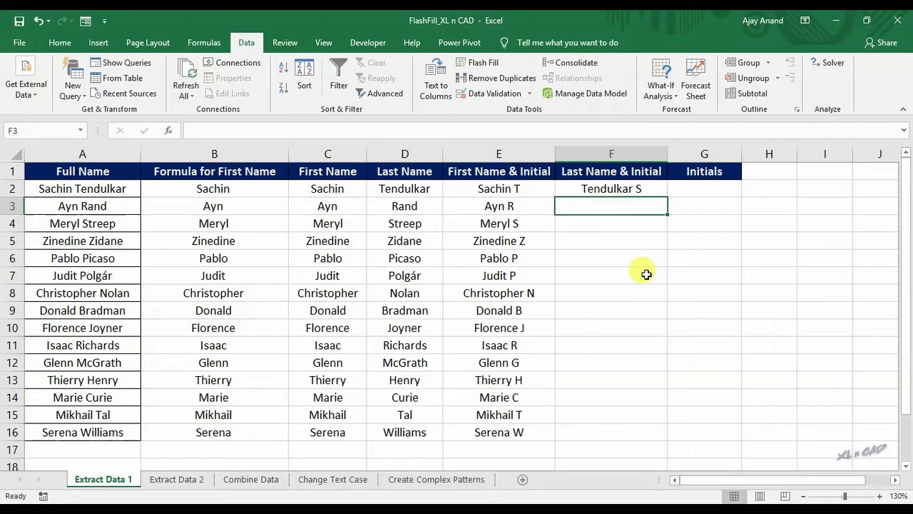
key("ctrl+e")
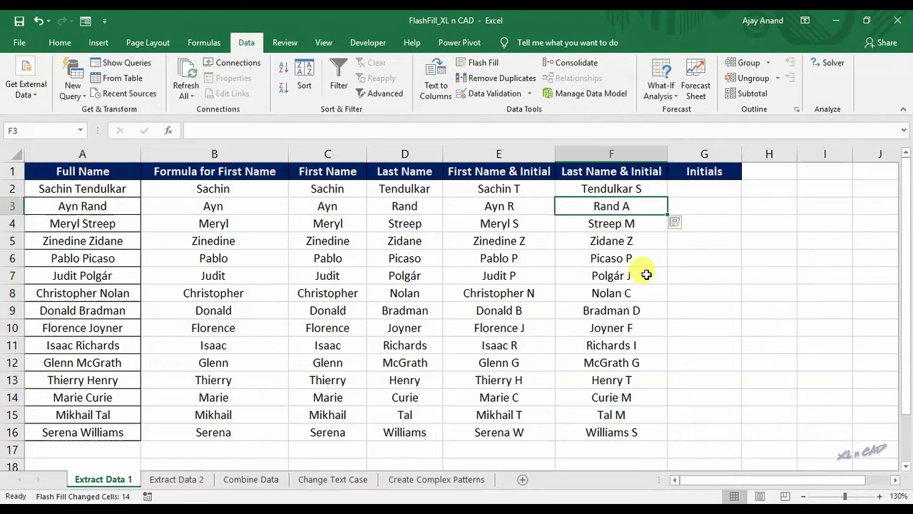
Inspect the full name in A2 to see where the surname begins.
left_click(691, 174)
left_click(103, 186)
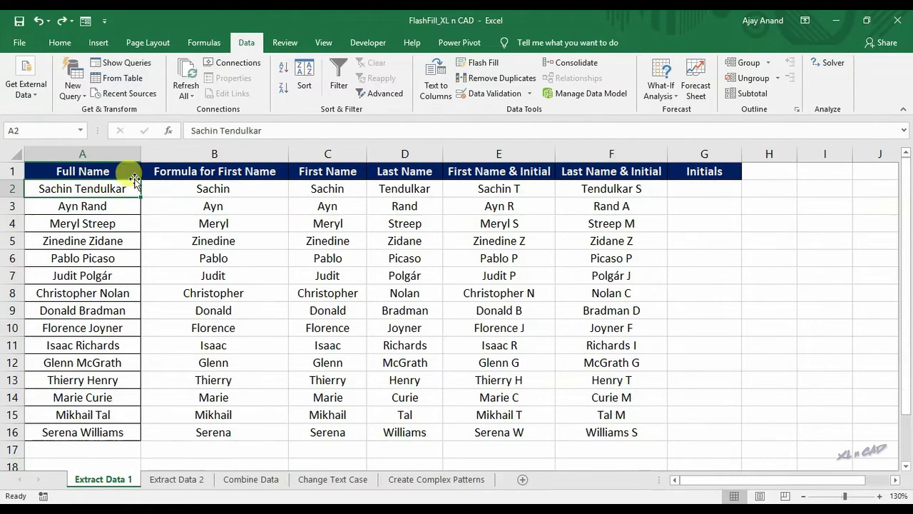
left_click(192, 129)
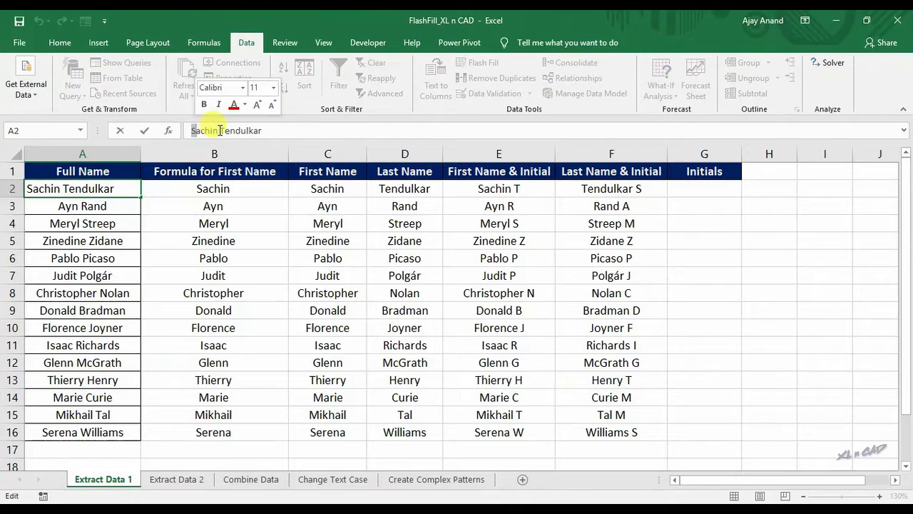
left_click(221, 130)
Enter the first initials in G2 and Flash Fill S T through S W with Ctrl+E.
left_click(705, 188)
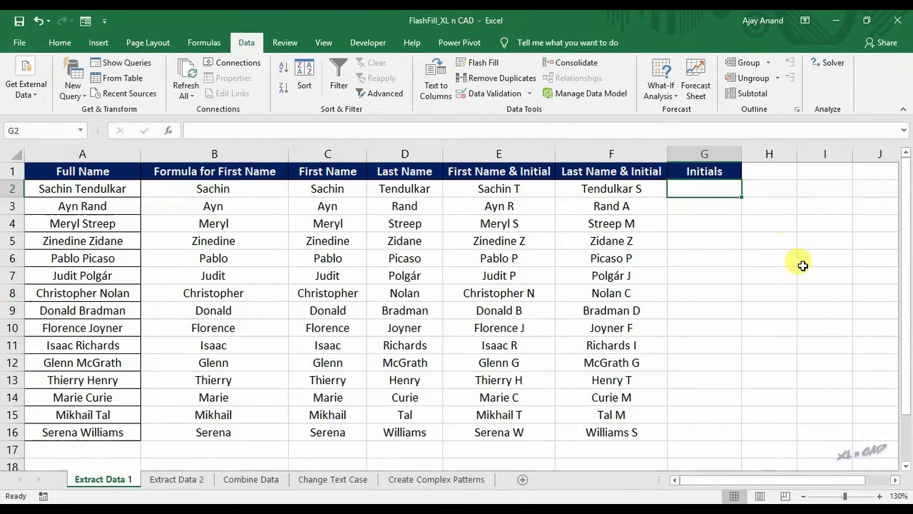
type("S T")
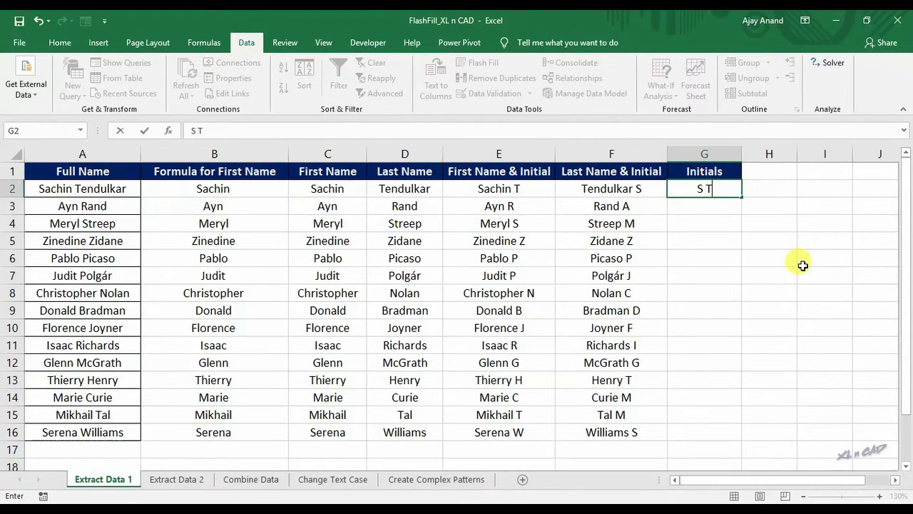
key("Return")
key("ctrl+e")
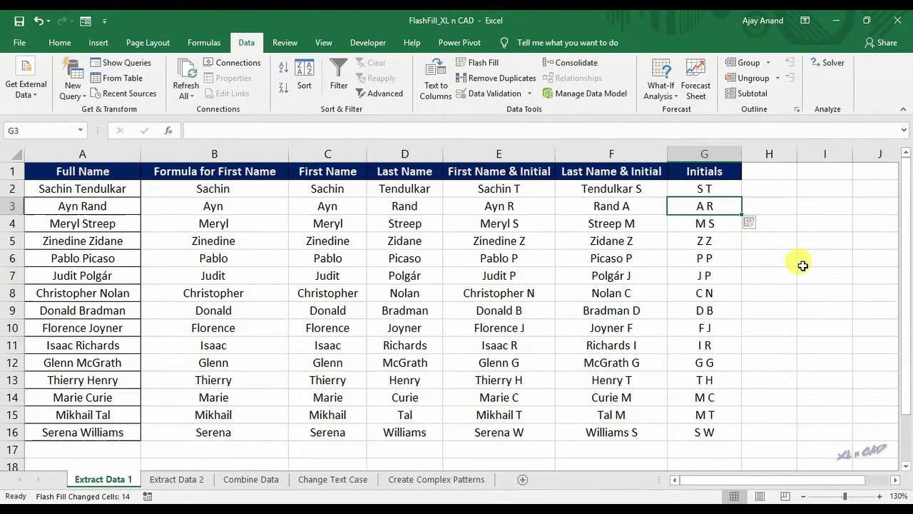
On the Extract Data 2 sheet, enter admin in B2 and Flash Fill the usernames.
left_click(163, 480)
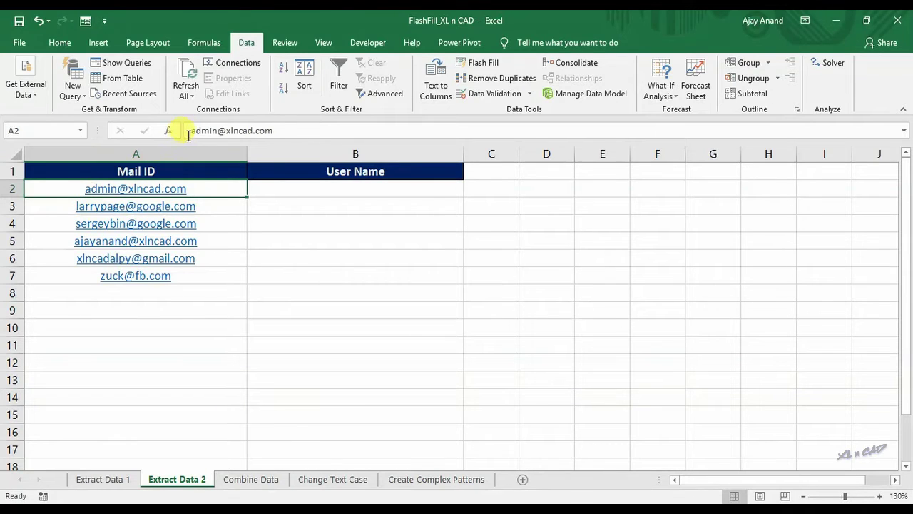
left_click_drag(190, 131, 216, 130)
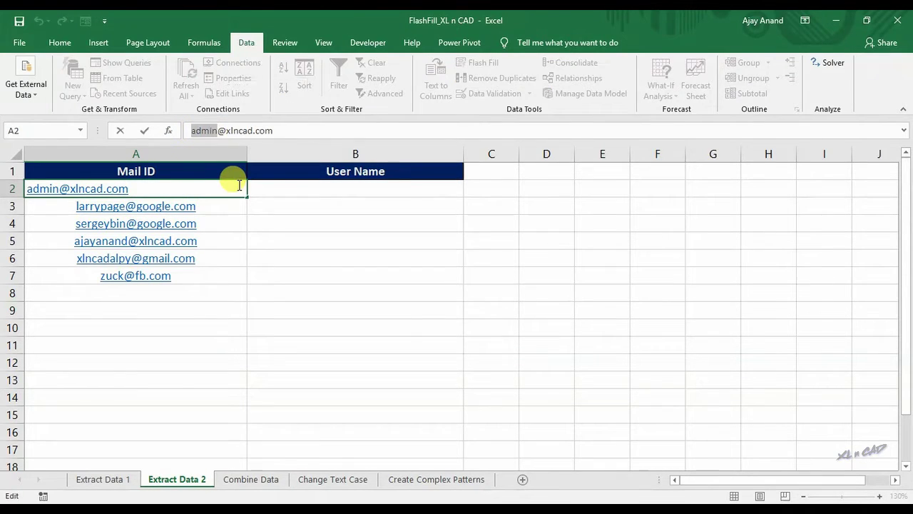
key("Escape")
left_click(359, 176)
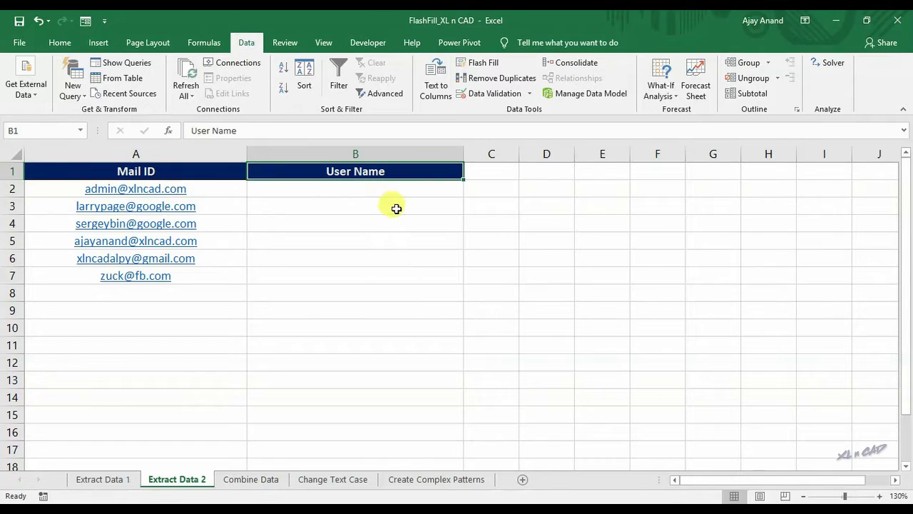
left_click(364, 187)
type("admin")
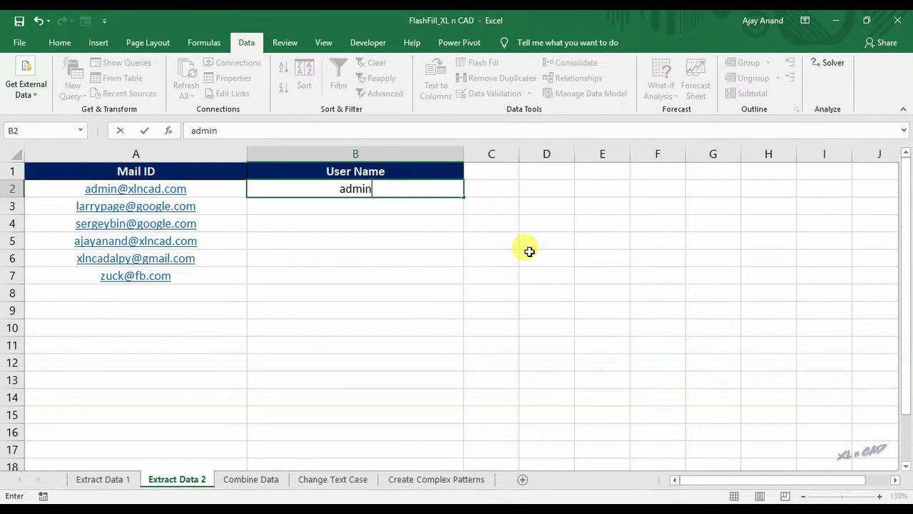
key("Return")
key("ctrl+e")
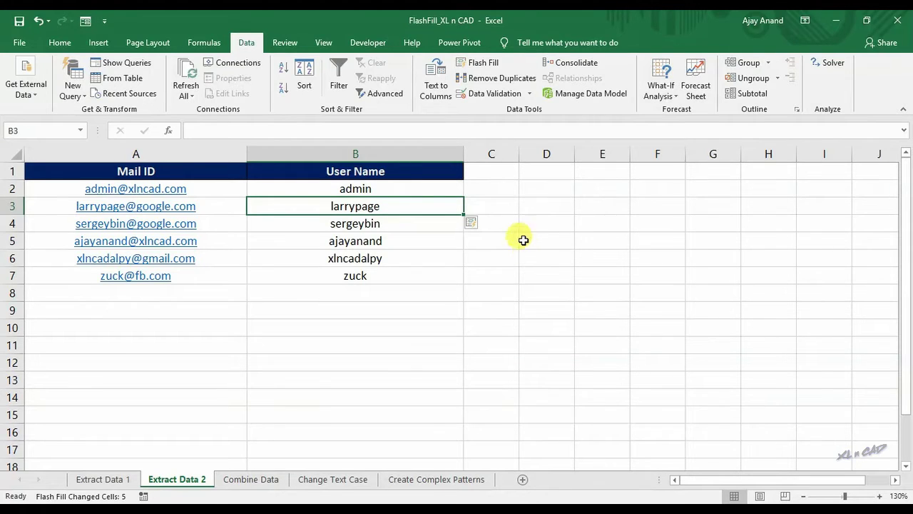
Enter Admin in C2 and Flash Fill the capitalised usernames down column C.
left_click(500, 188)
type("Admin")
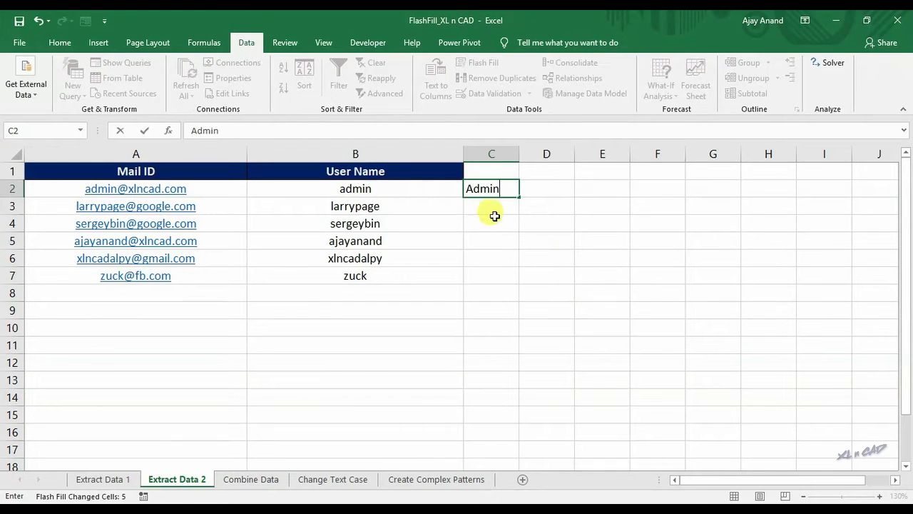
key("Return")
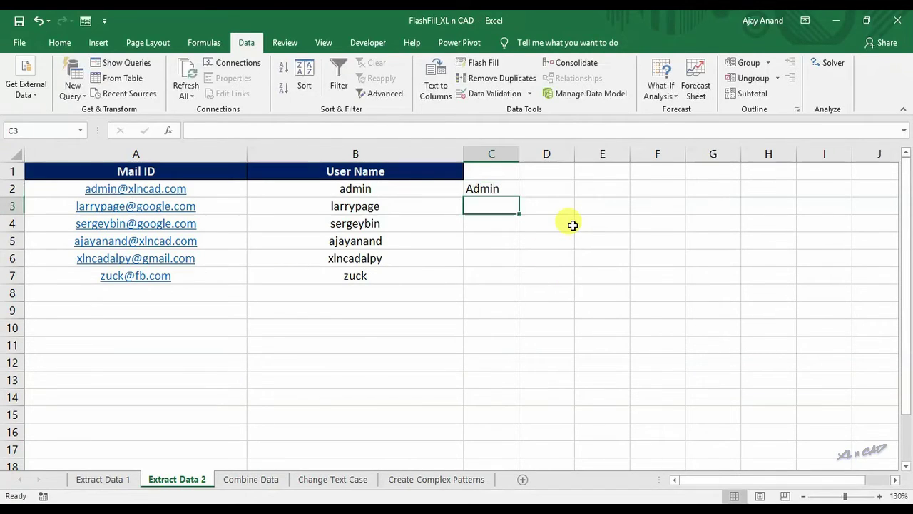
key("ctrl+e")
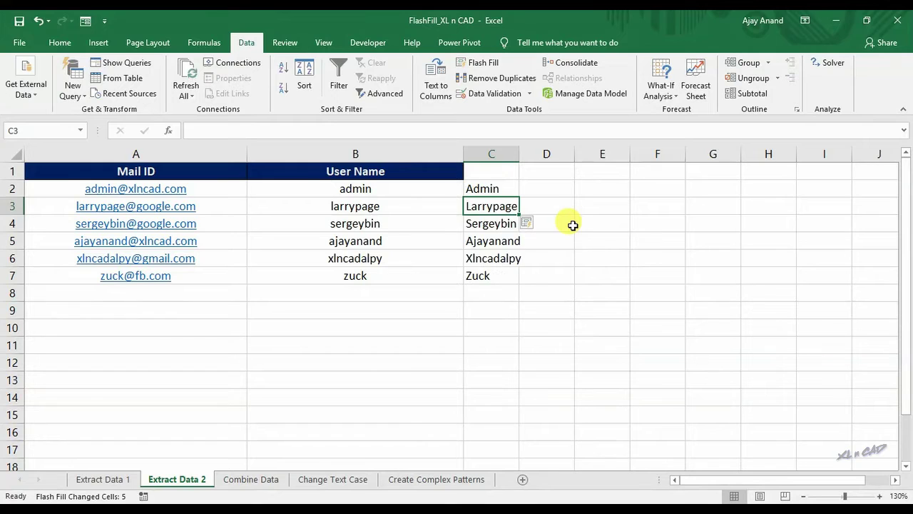
Centre-align column C and widen it to fit the names.
left_click(492, 153)
left_click(60, 43)
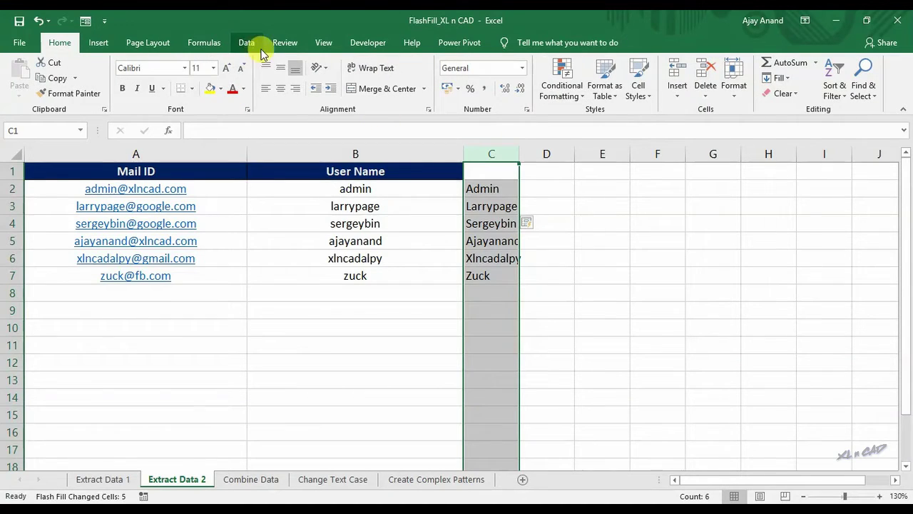
left_click(281, 88)
left_click(657, 258)
left_click_drag(519, 154, 567, 160)
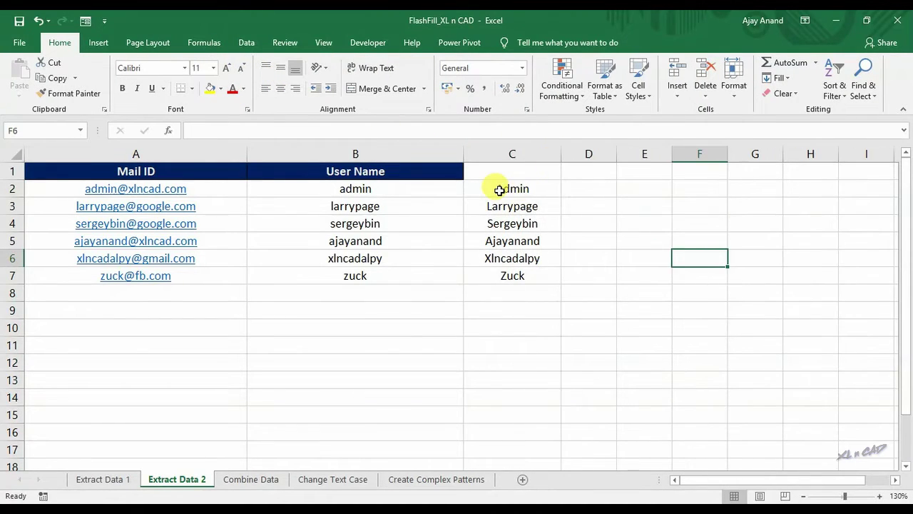
left_click(499, 187)
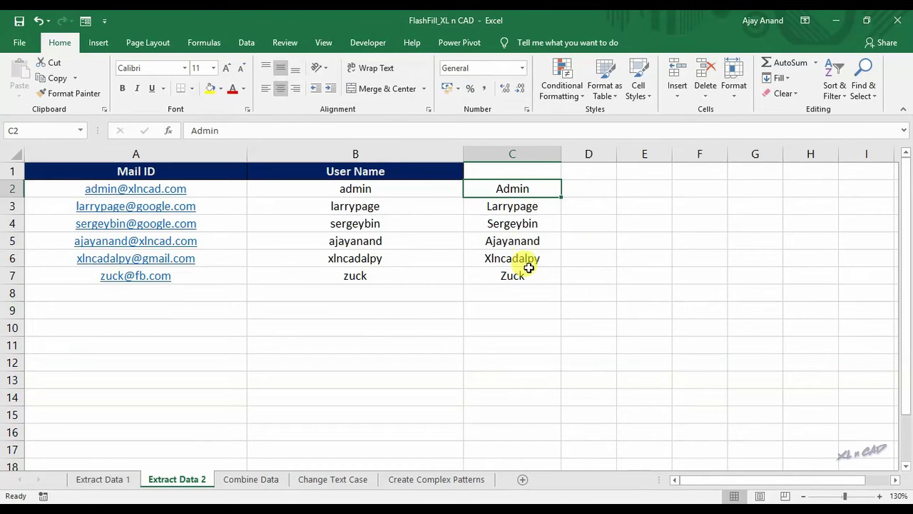
left_click(585, 345)
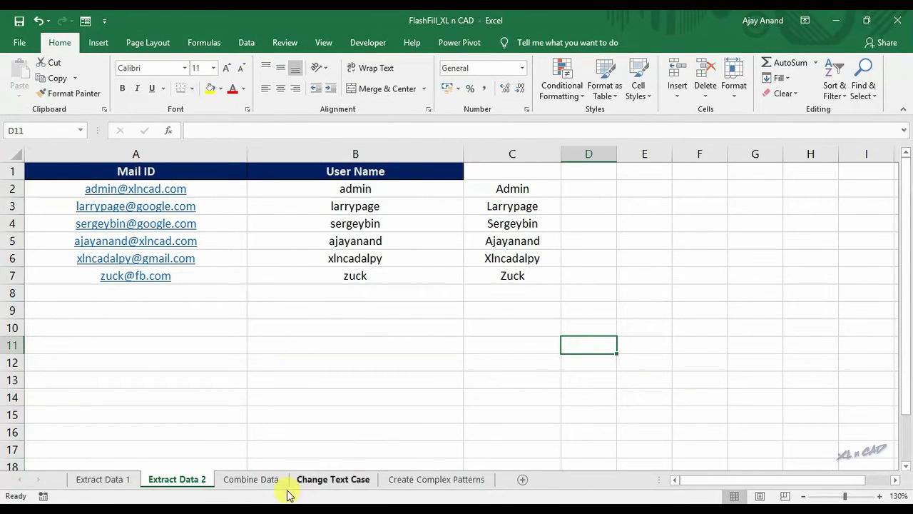
On Combine Data, enter Christopher Nolan in C2, Flash Fill the full names, then open Change Text Case.
left_click(257, 484)
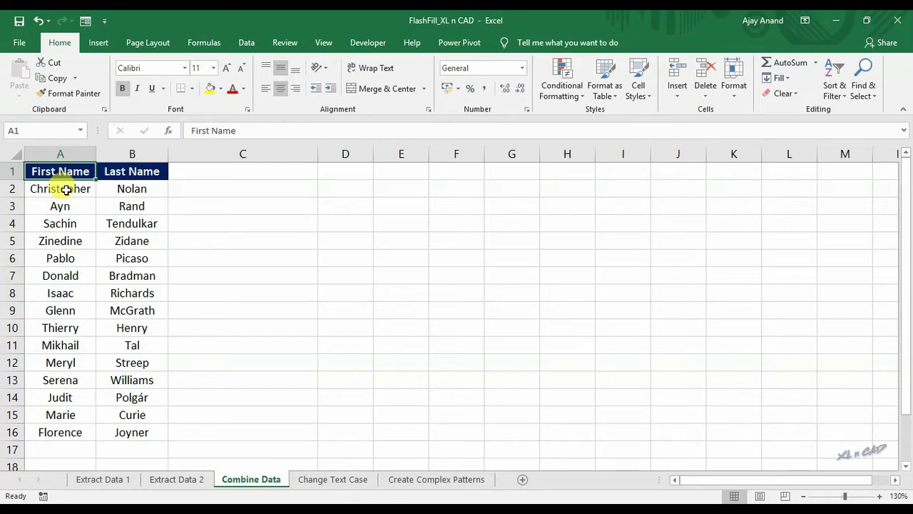
left_click(141, 173)
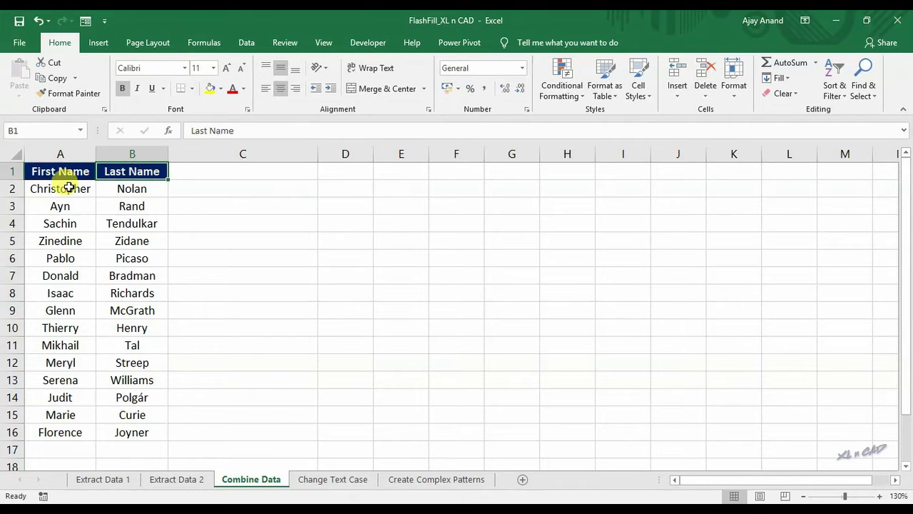
left_click(235, 189)
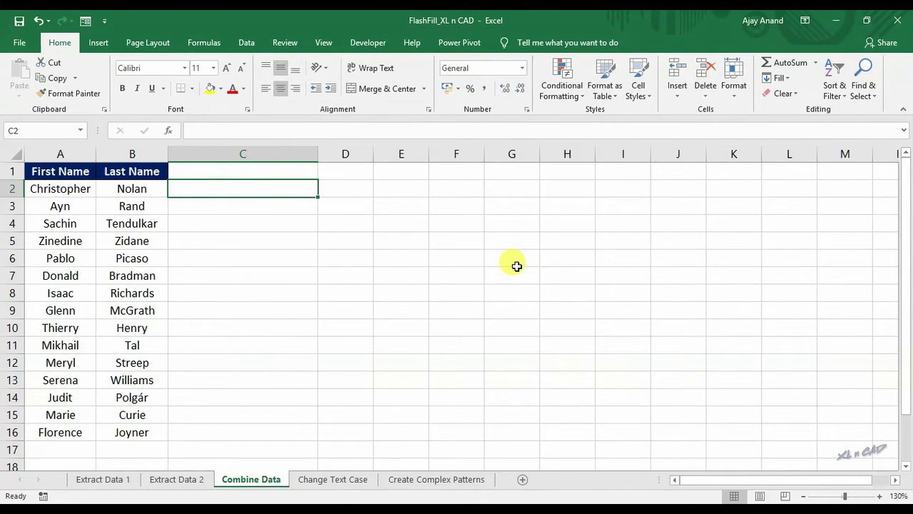
type("Chris")
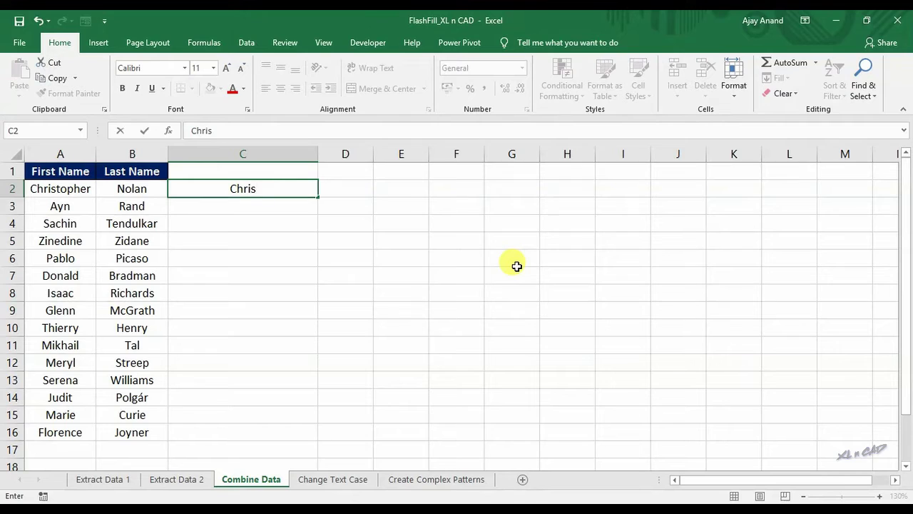
type("tophe")
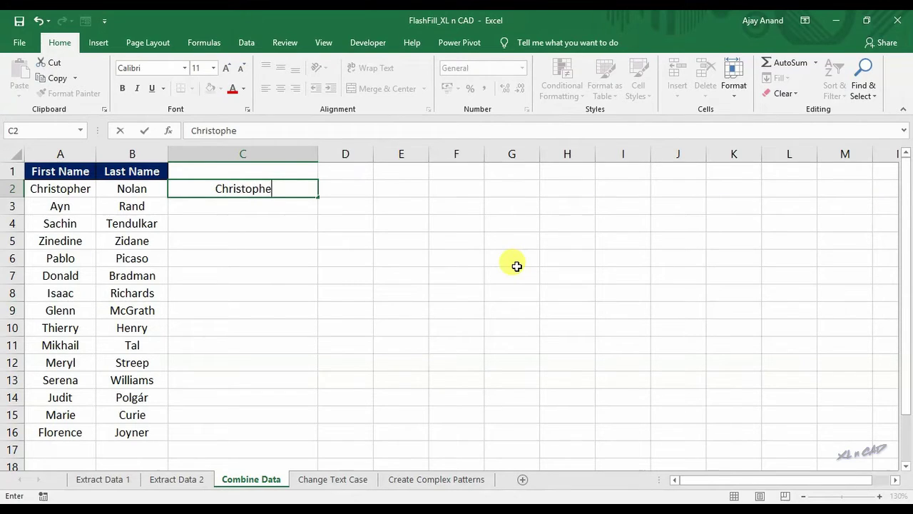
type("r Nol")
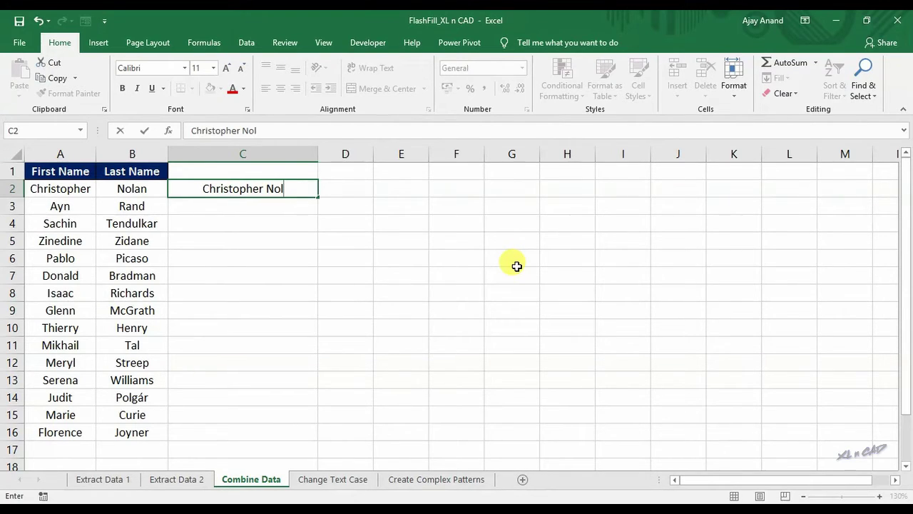
type("an")
key("Return")
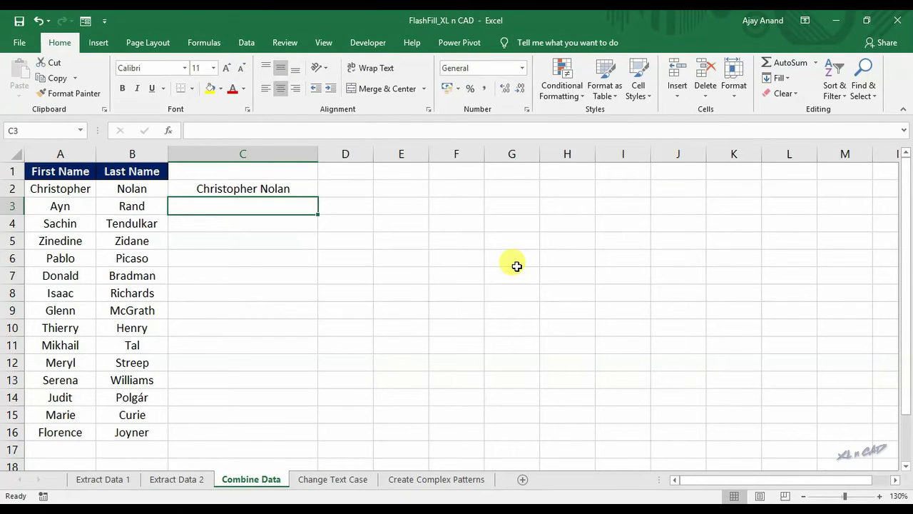
left_click(246, 42)
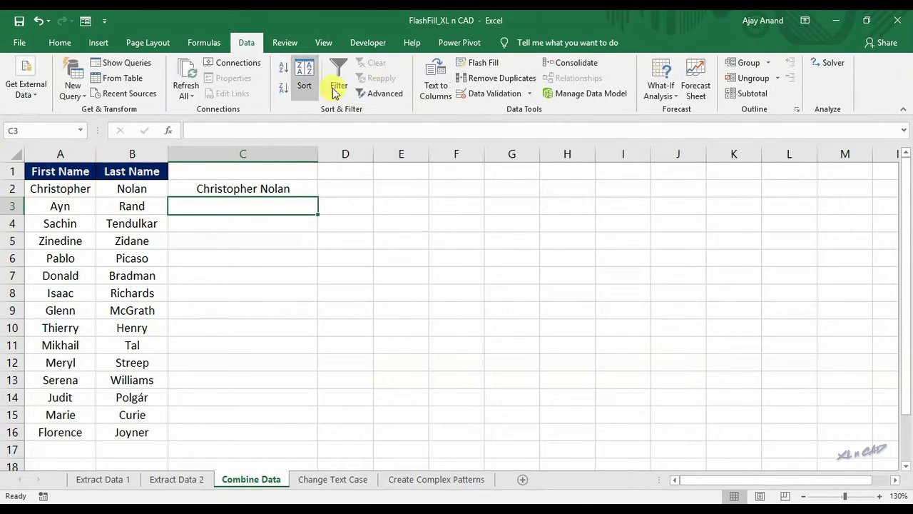
left_click(473, 69)
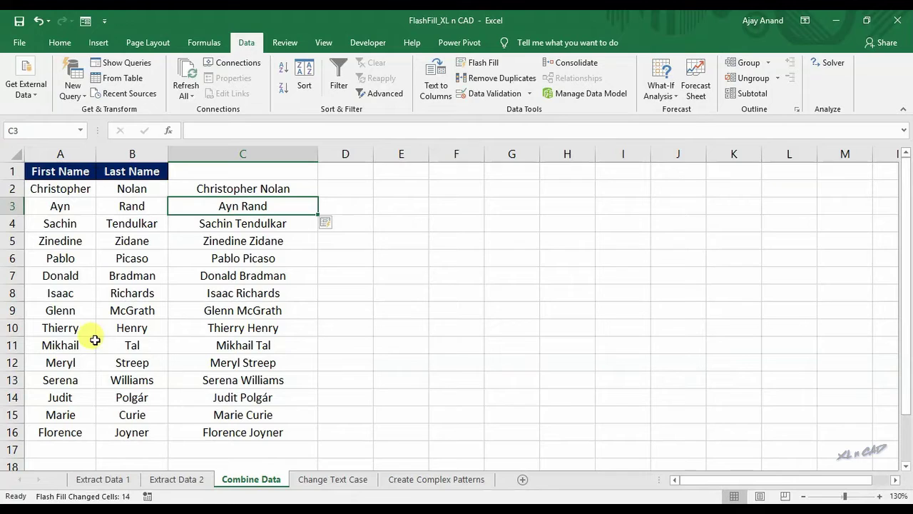
left_click(489, 398)
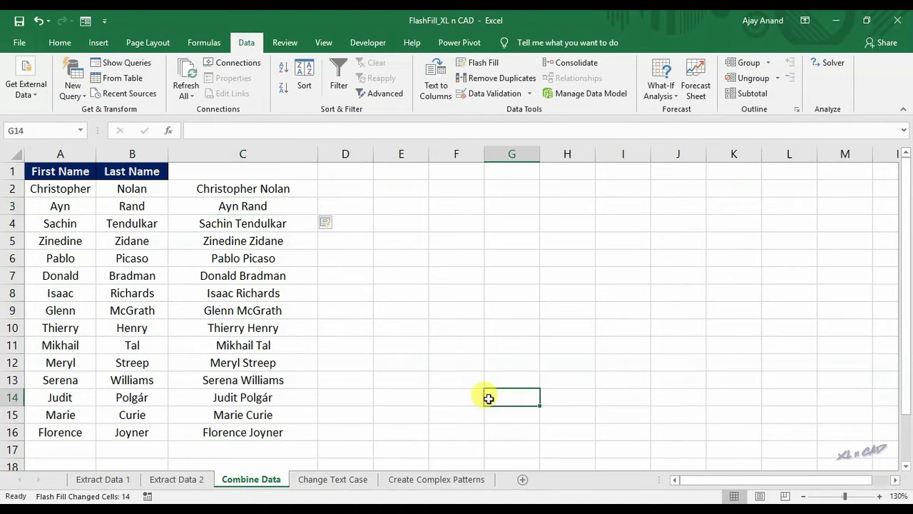
left_click(358, 484)
Enter AYN RAND in B2 as the upper-case example.
left_click(182, 190)
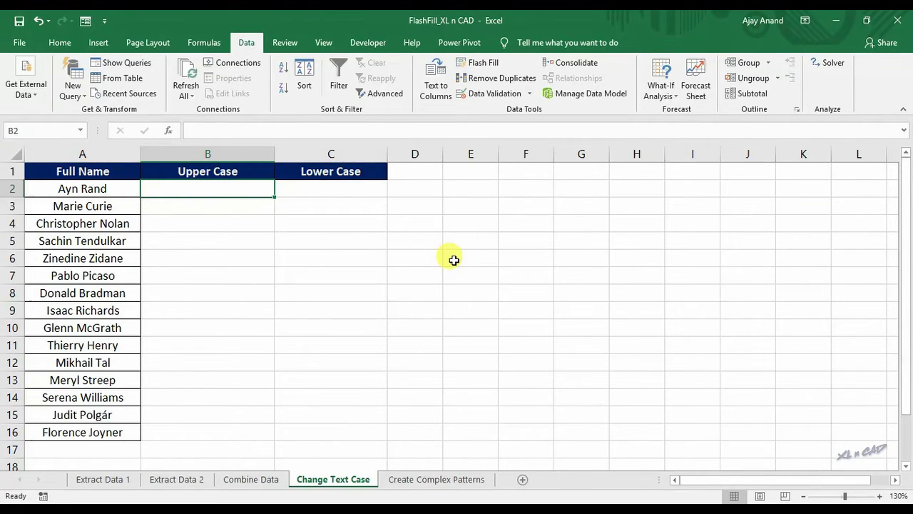
type("AYN RAND")
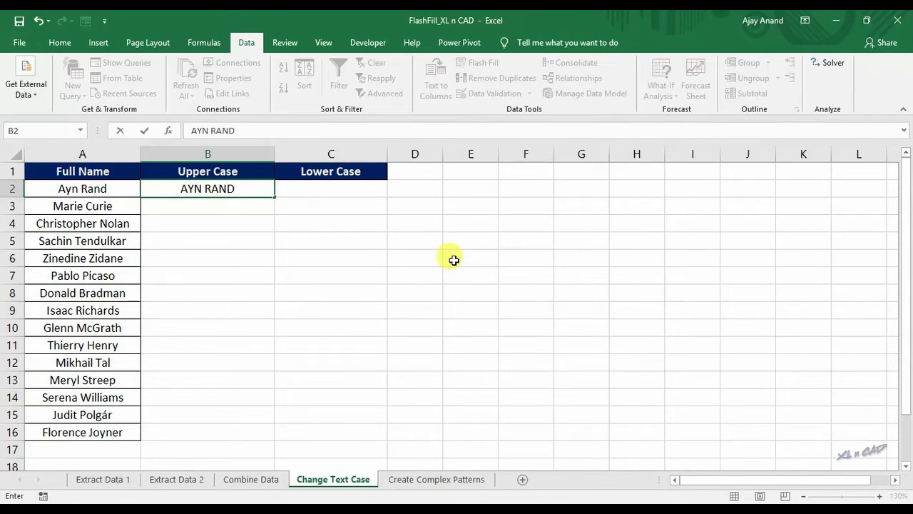
key("Return")
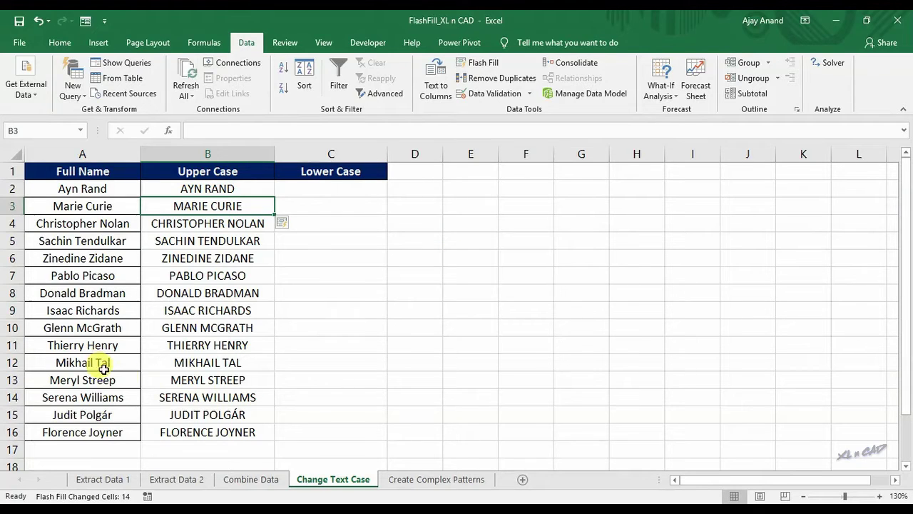
Type 'ayn rand' in C2 and Flash Fill column C with lower-case names through florence joyner.
left_click(341, 190)
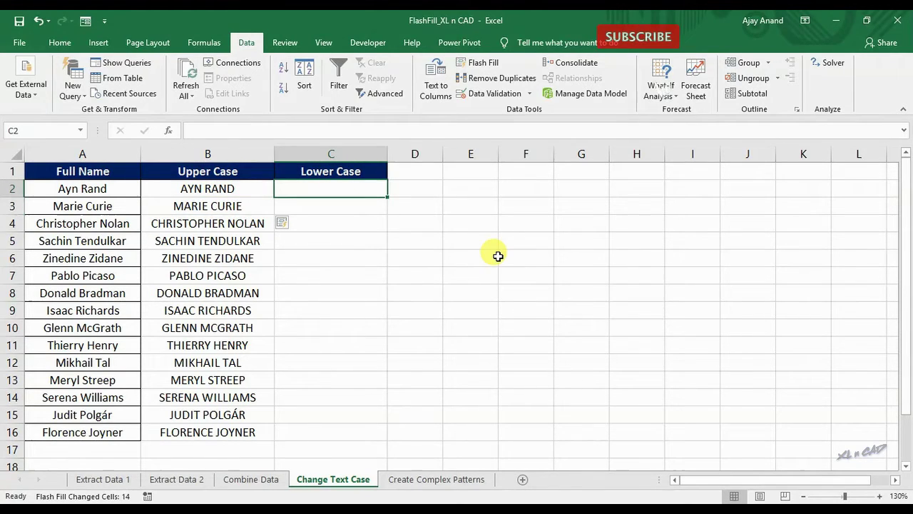
type("ayn")
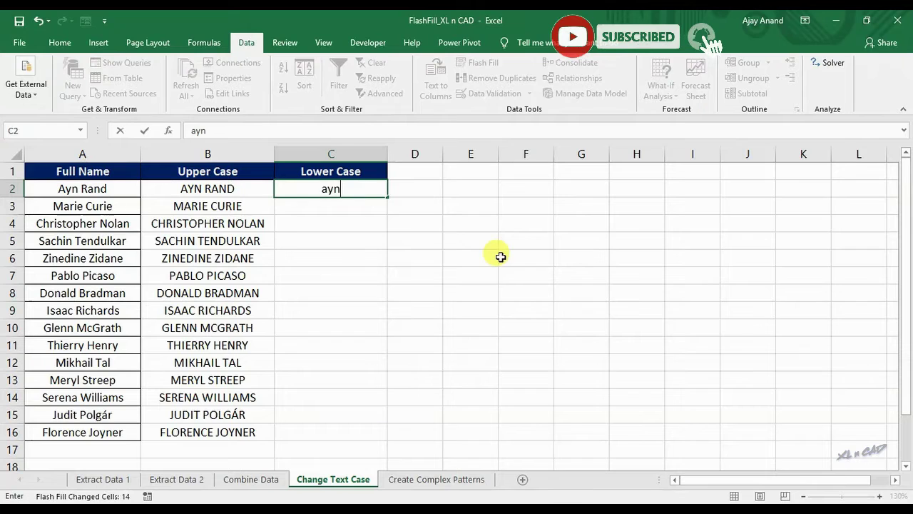
type(" rand")
key("Return")
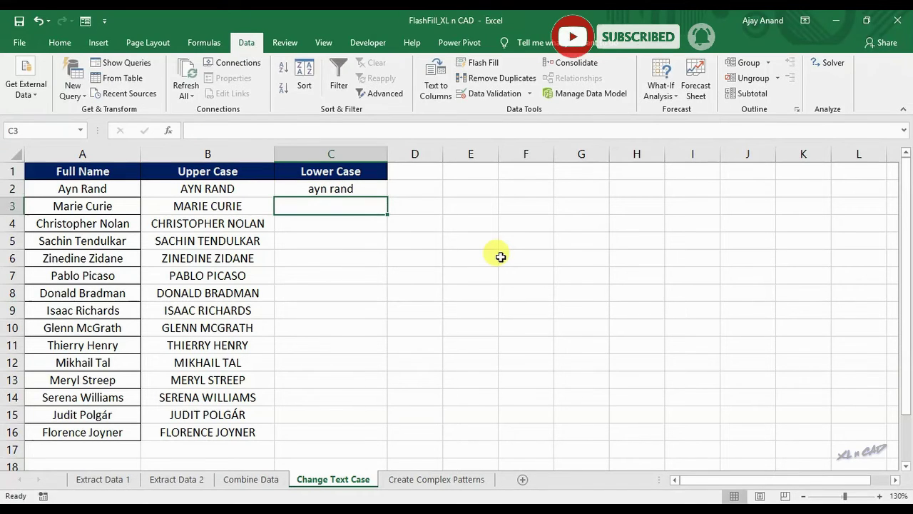
left_click(480, 62)
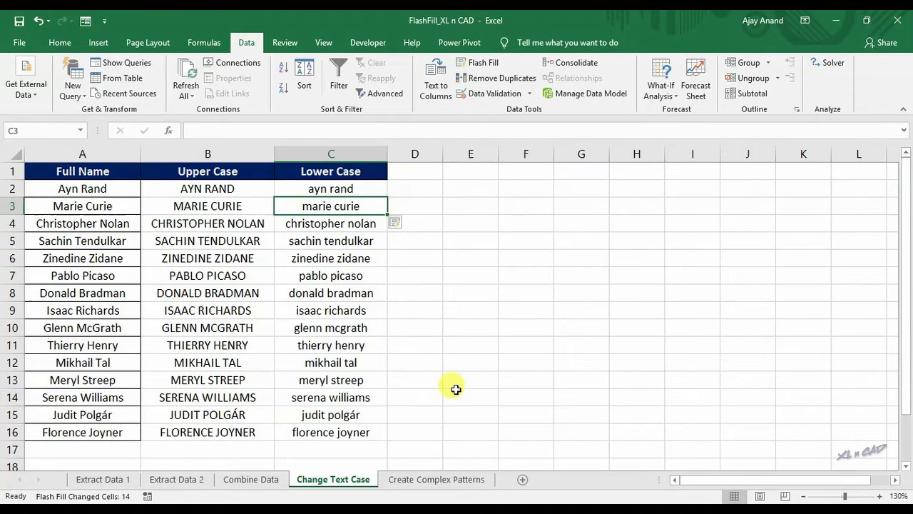
On the Create Complex Patterns sheet, inspect the last four digits 3989 of the TransactionID in D2.
left_click(454, 475)
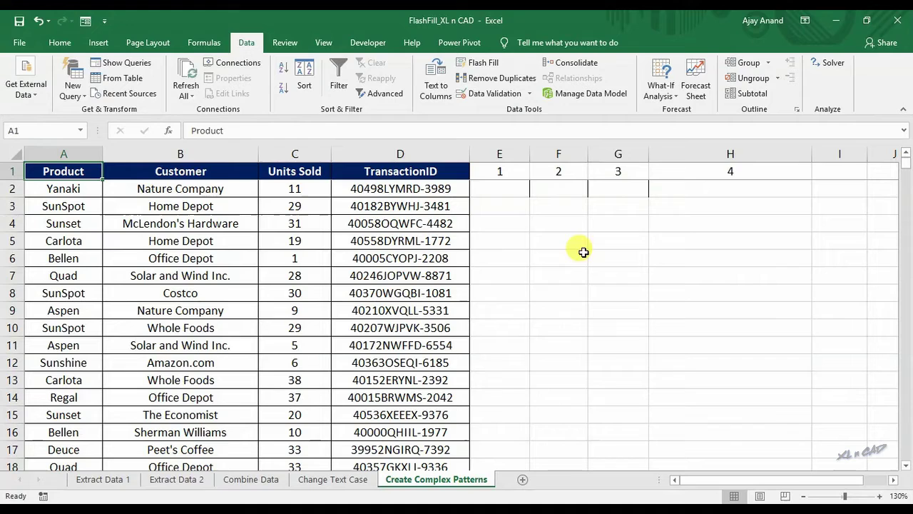
left_click(434, 192)
double_click(429, 190)
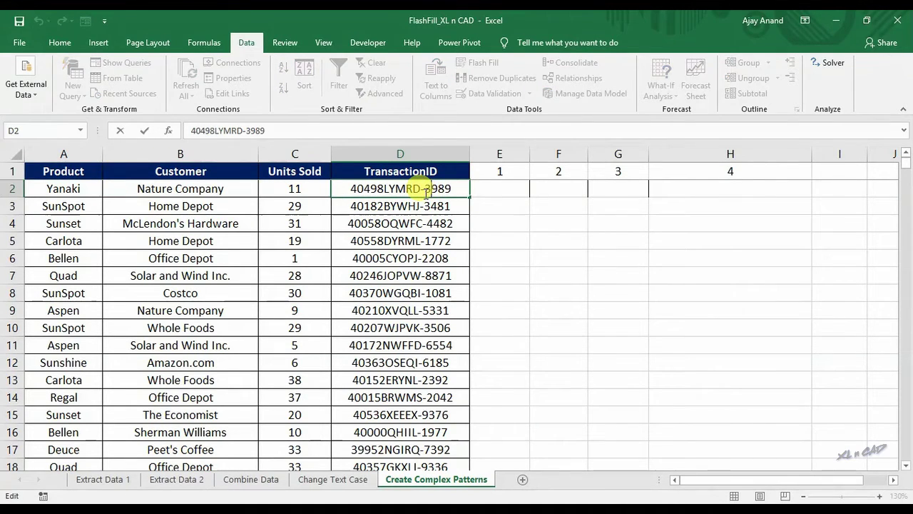
left_click_drag(427, 190, 452, 188)
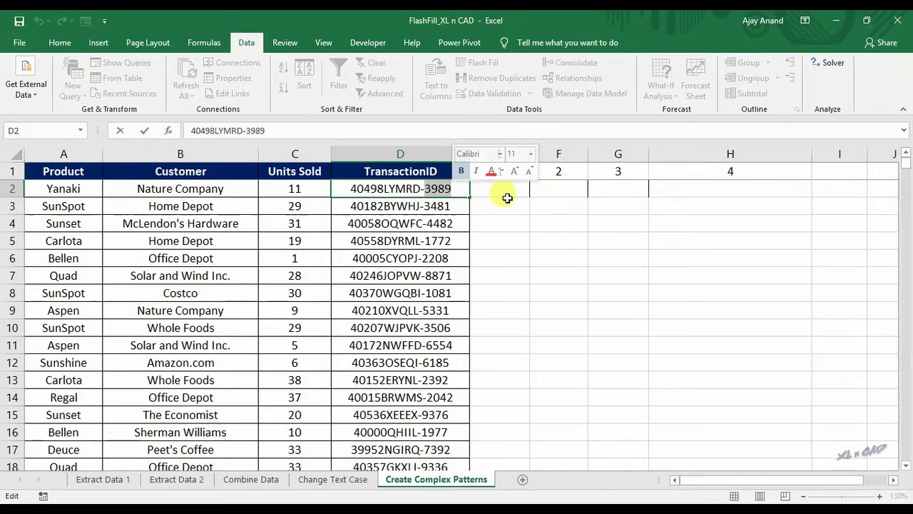
Enter 3989 in E2 and Flash Fill column E, then scroll down to verify the last row.
left_click(508, 192)
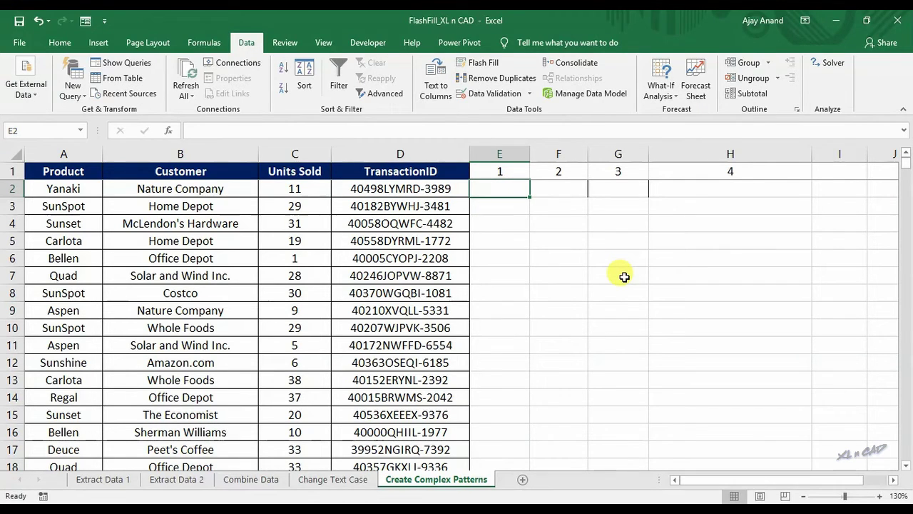
type("3989")
key("Return")
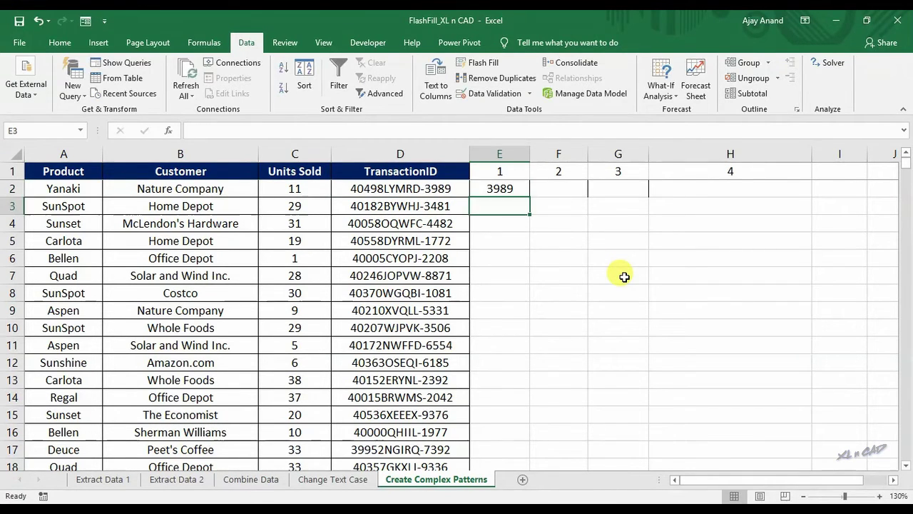
key("ctrl+e")
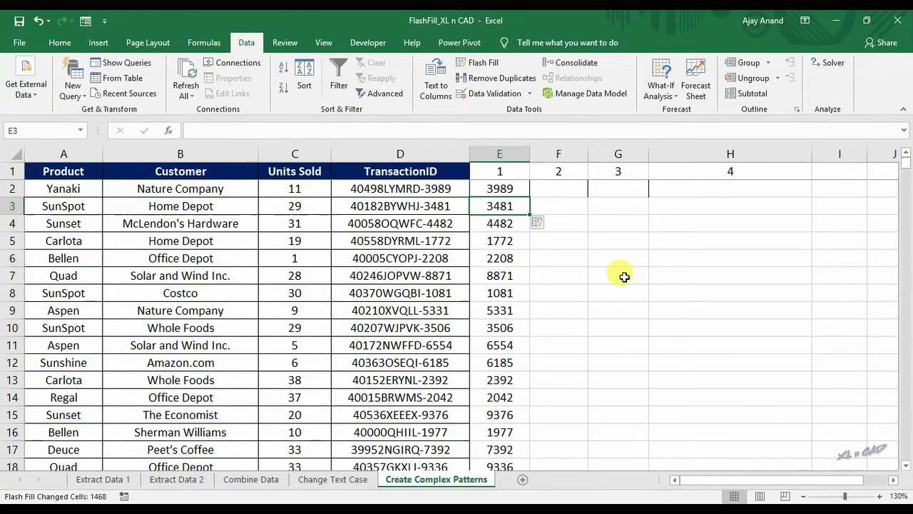
left_click_drag(904, 164, 900, 462)
scroll(607, 438, "down", 1)
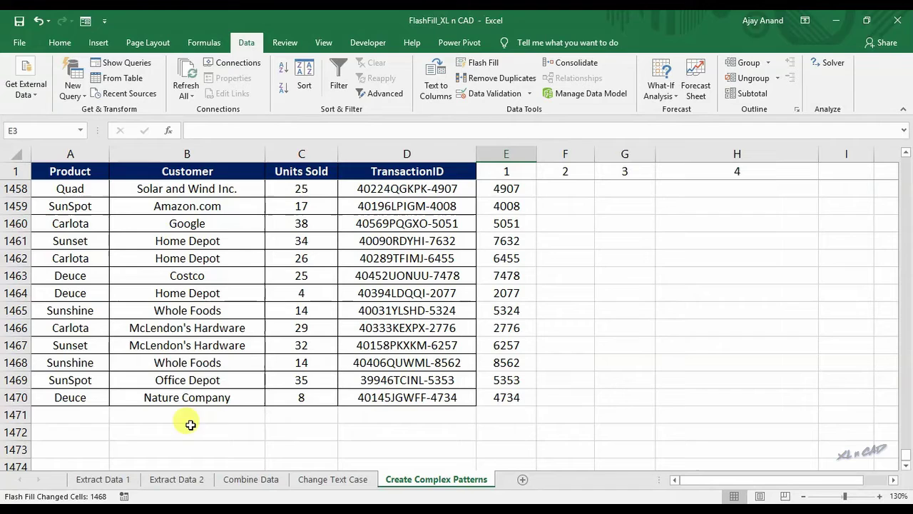
left_click(48, 398)
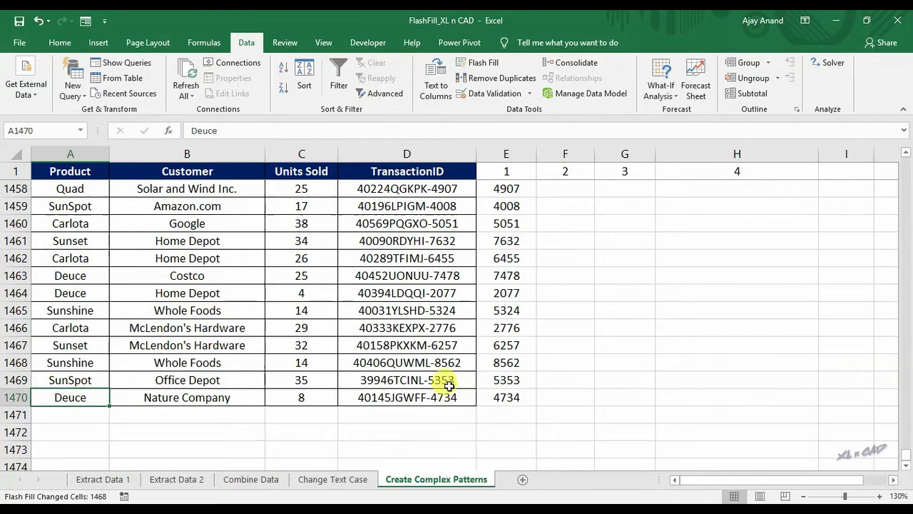
Review the TransactionIDs and the first five digits 40498 of the ID in D2.
left_click(460, 328)
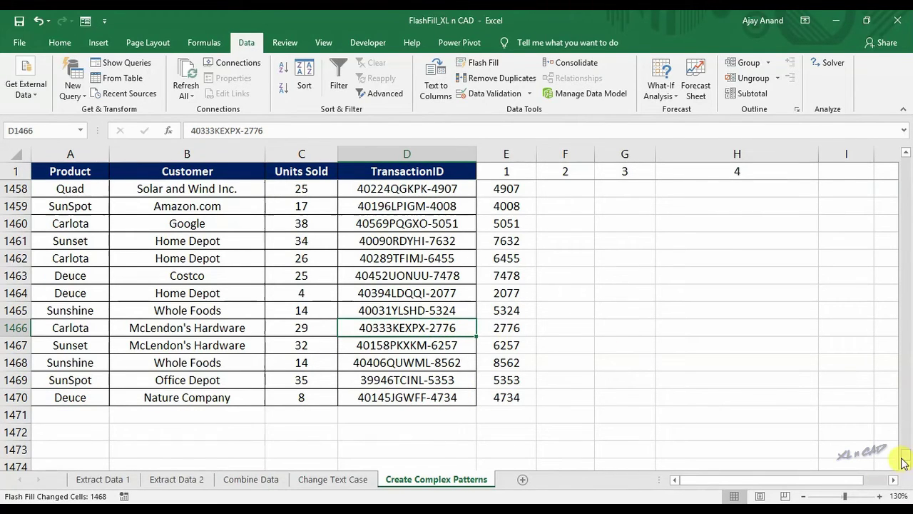
left_click_drag(903, 462, 906, 163)
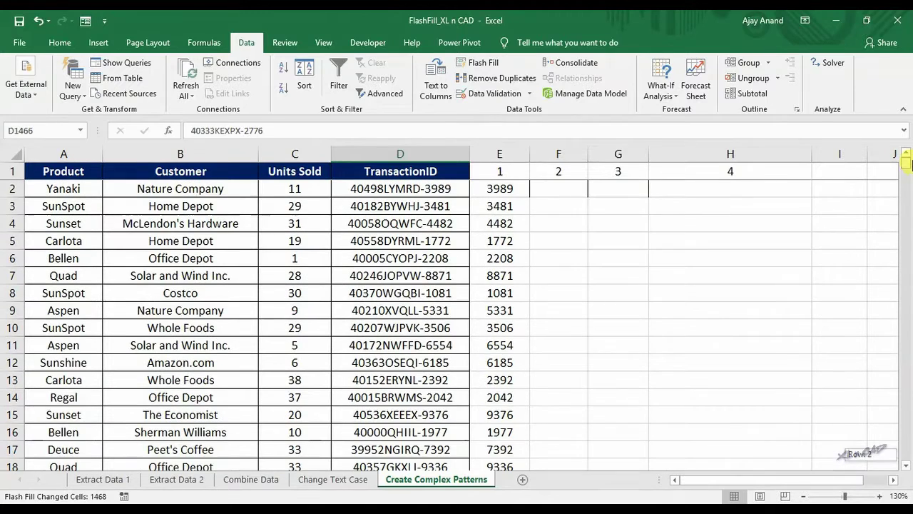
left_click(559, 189)
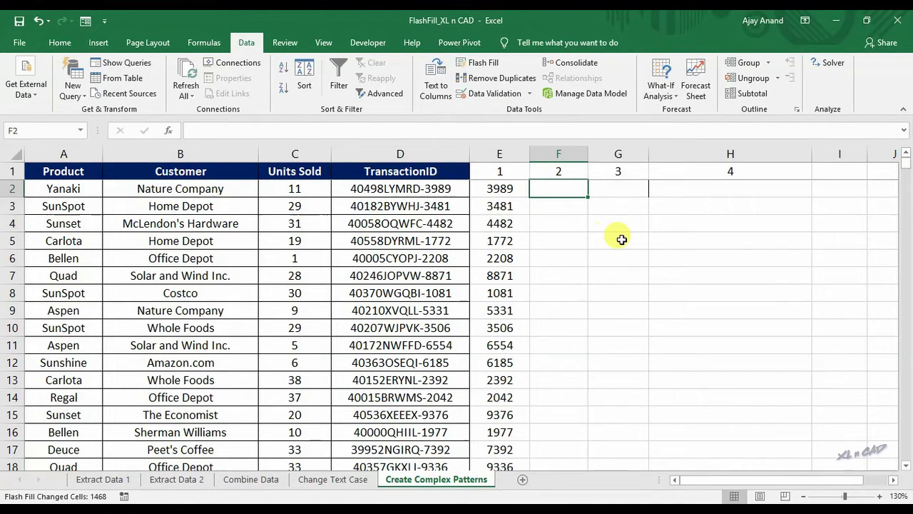
left_click(350, 187)
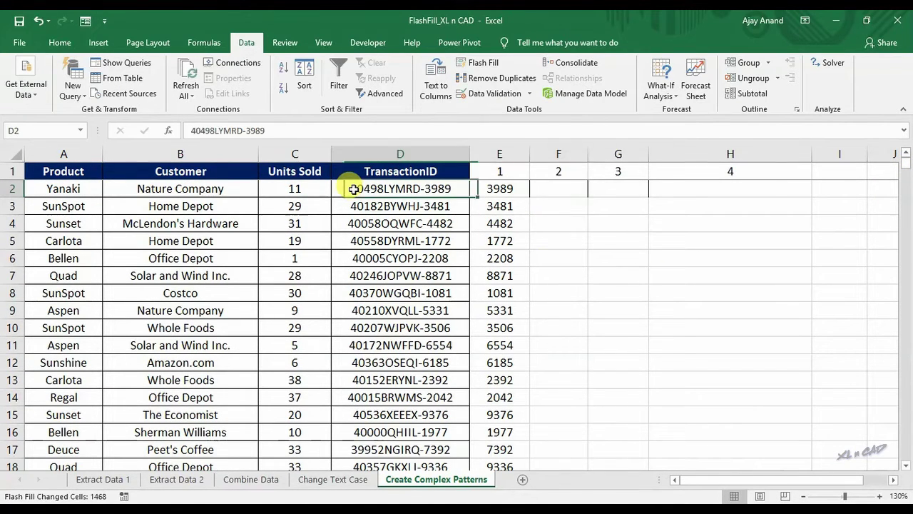
left_click_drag(192, 133, 216, 134)
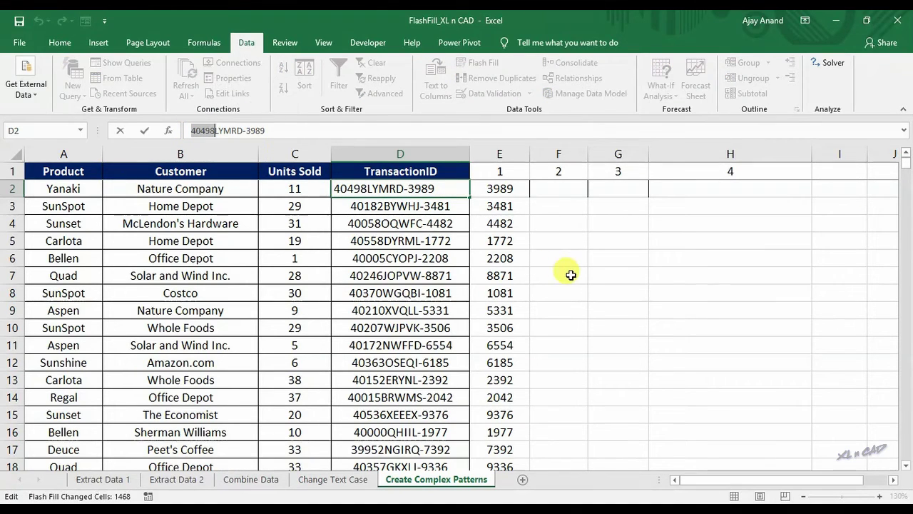
Enter the quoted example "40498" in F2 and check its contents without changing them.
left_click(555, 190)
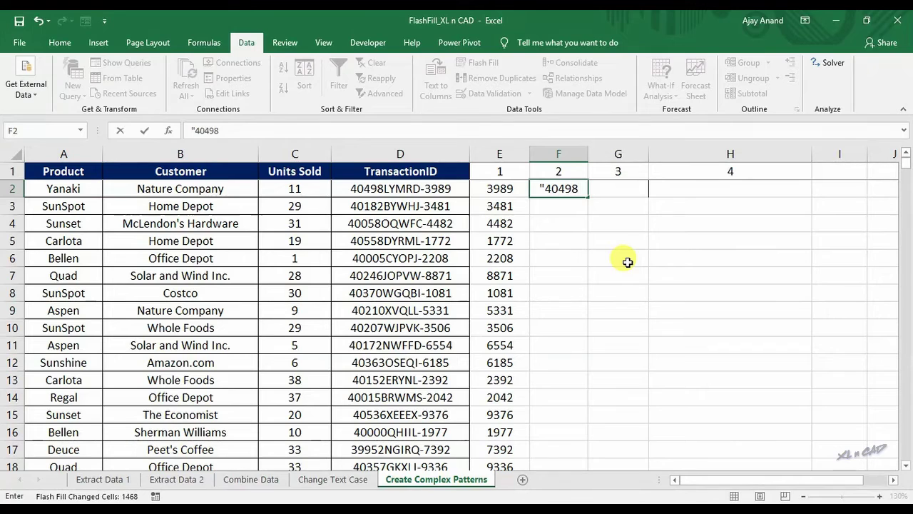
type("\"")
key("Return")
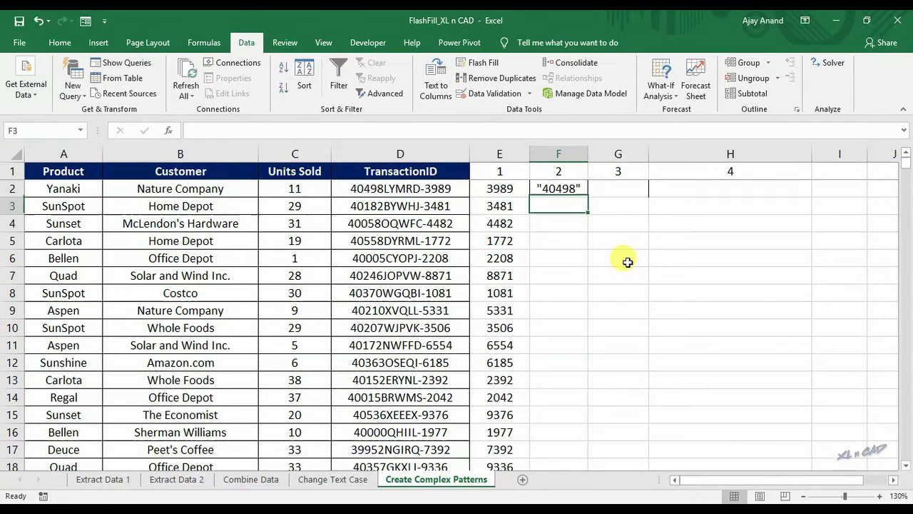
left_click(575, 190)
left_click(200, 131)
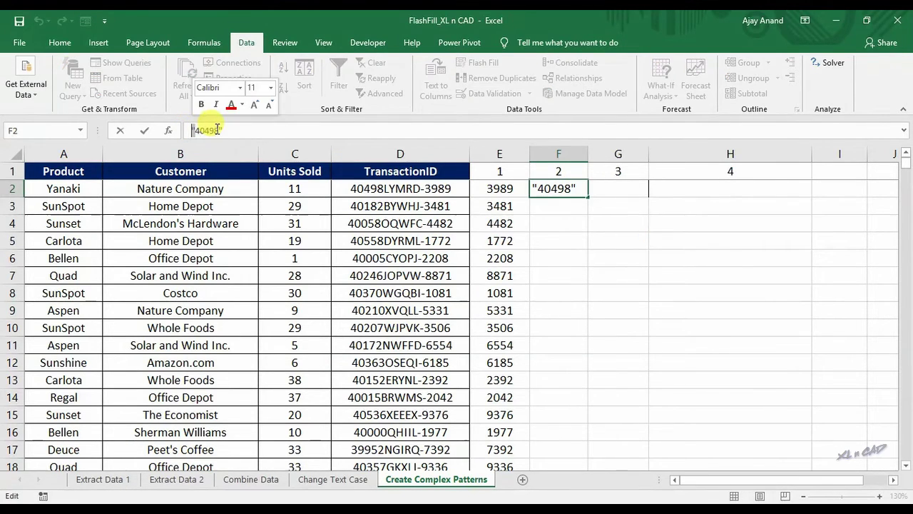
left_click_drag(215, 130, 239, 130)
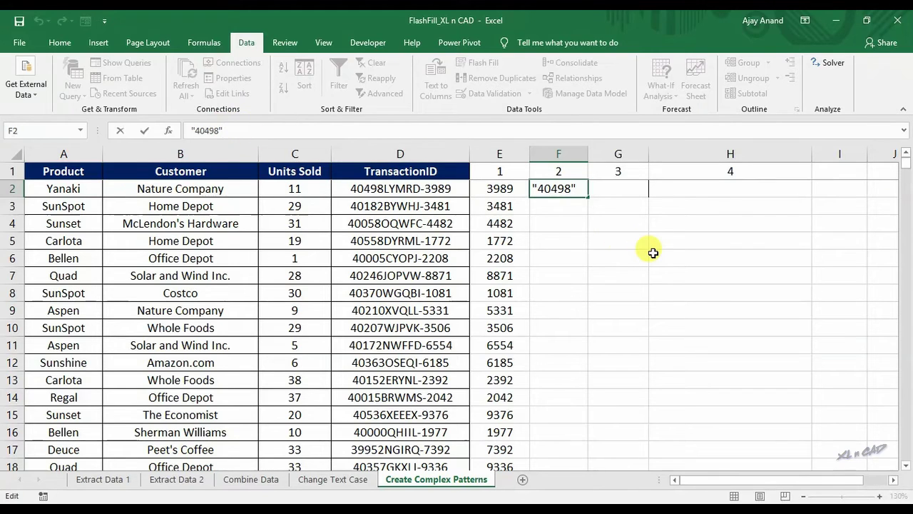
key("Escape")
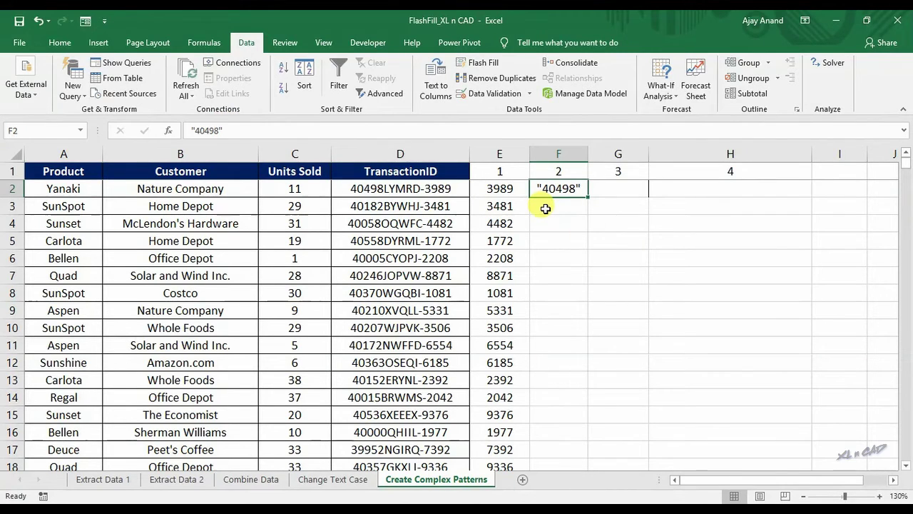
Flash Fill column F with quoted five-digit IDs and scroll down to check, then back up.
key("ctrl+e")
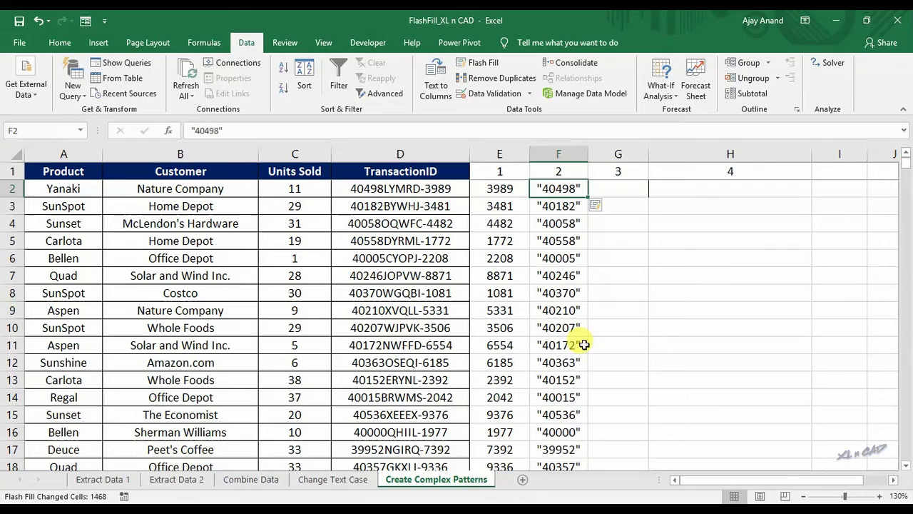
left_click_drag(905, 164, 906, 194)
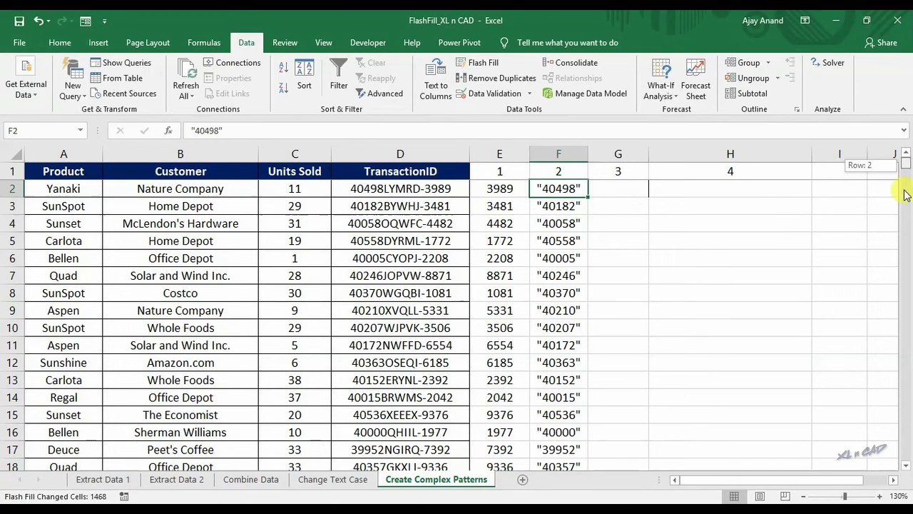
left_click_drag(905, 243, 905, 267)
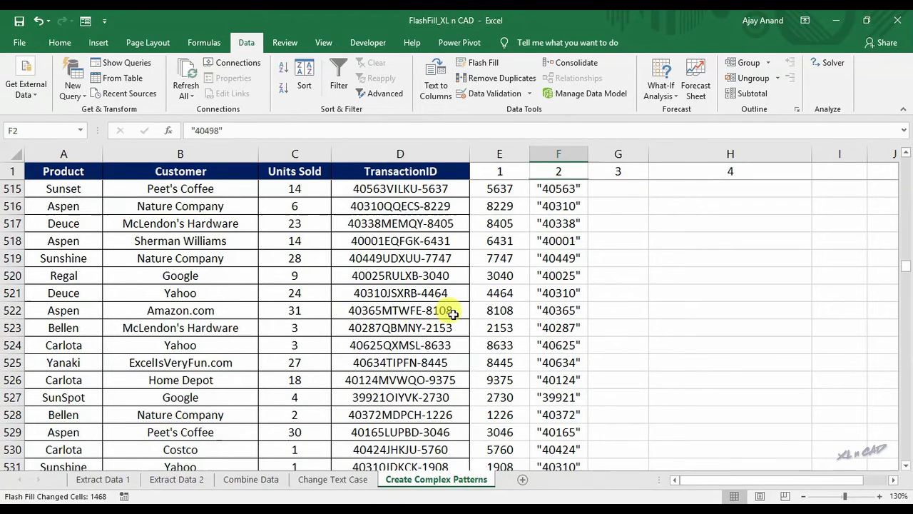
left_click_drag(909, 275, 891, 143)
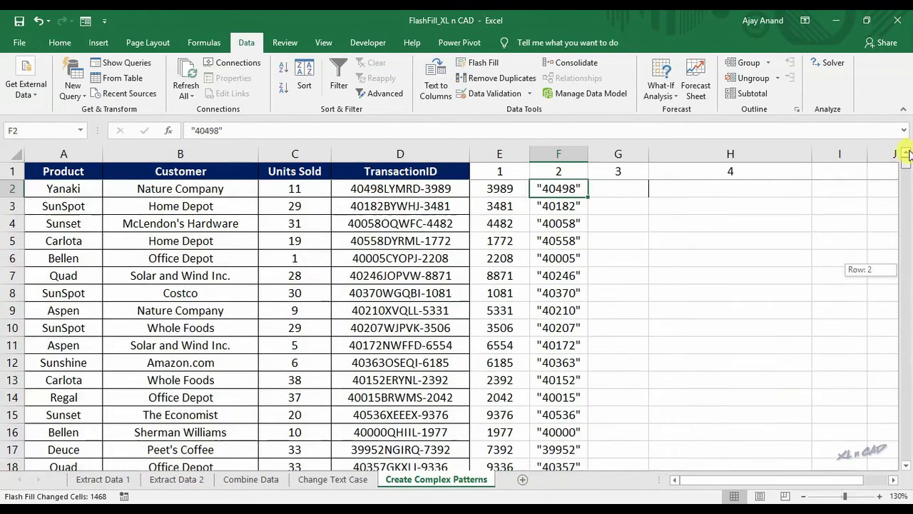
Check D2's letter code, then enter LYMRD in G2 so column G fills with codes through GKXLI.
left_click(385, 190)
double_click(385, 189)
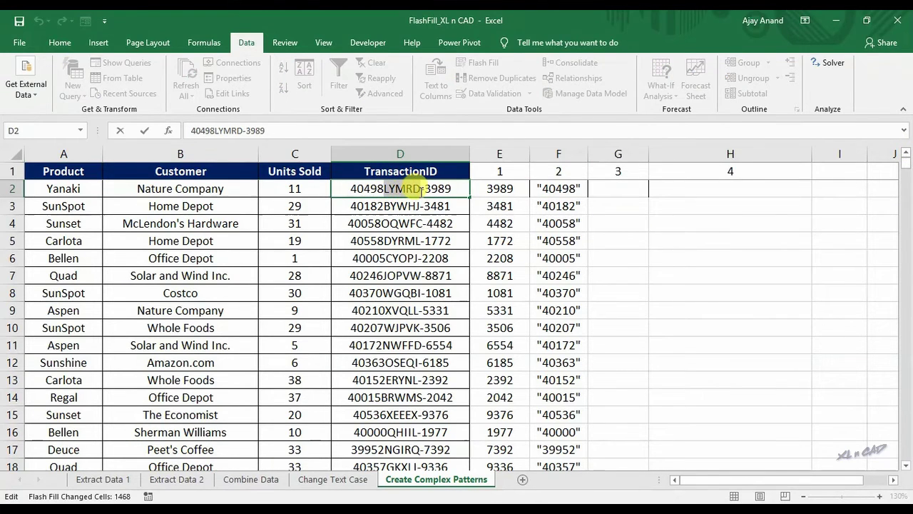
key("Escape")
left_click(628, 193)
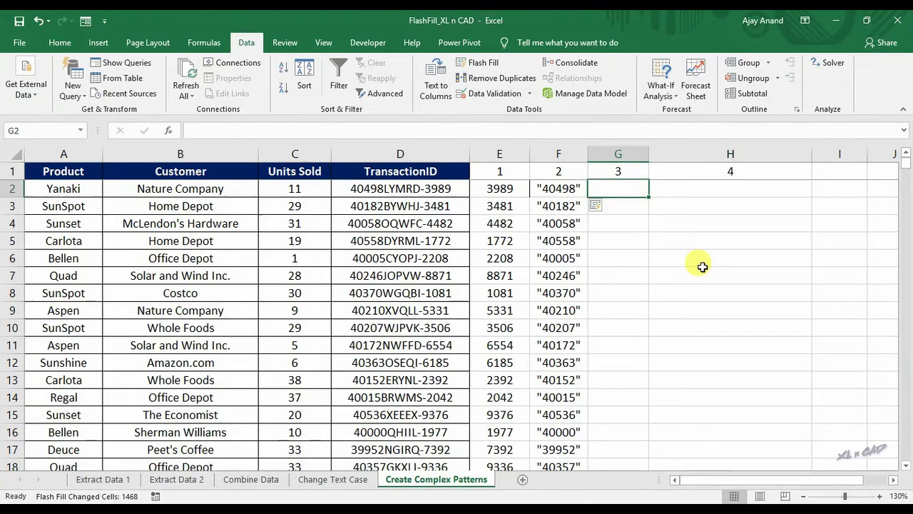
type("LYMRD")
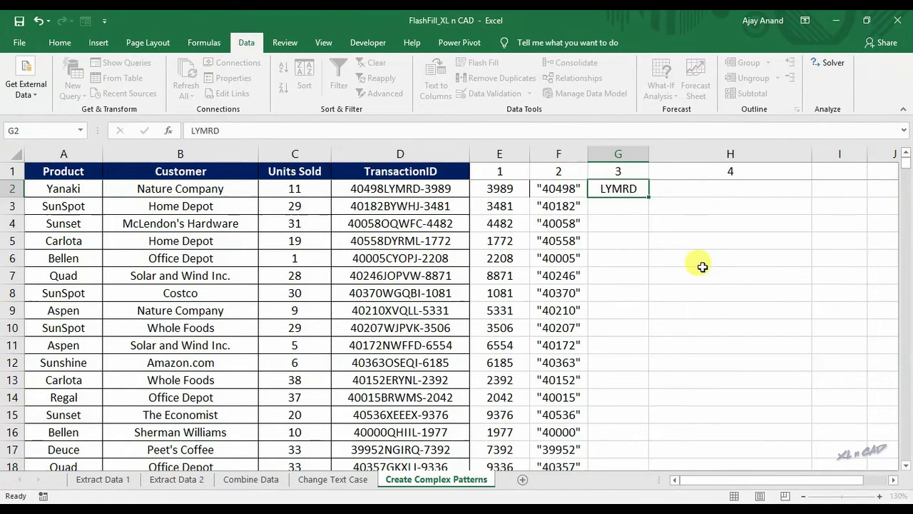
key("Return")
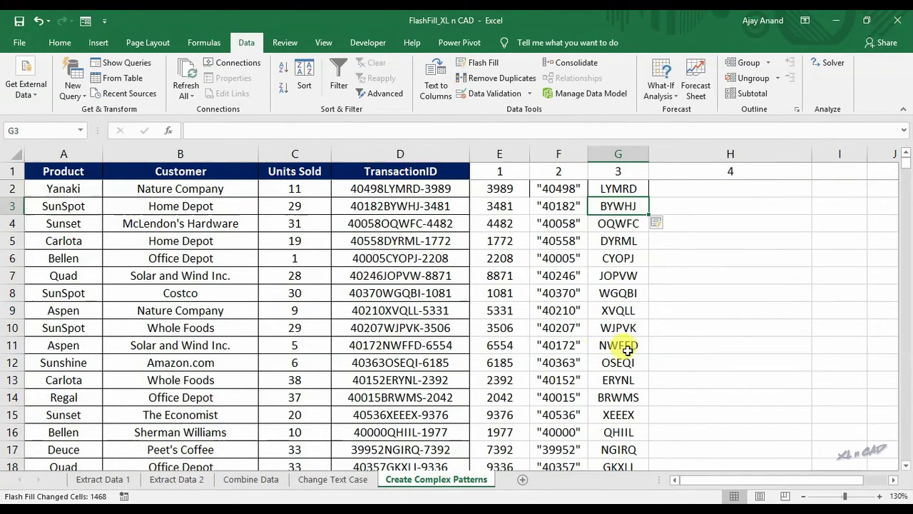
left_click(742, 351)
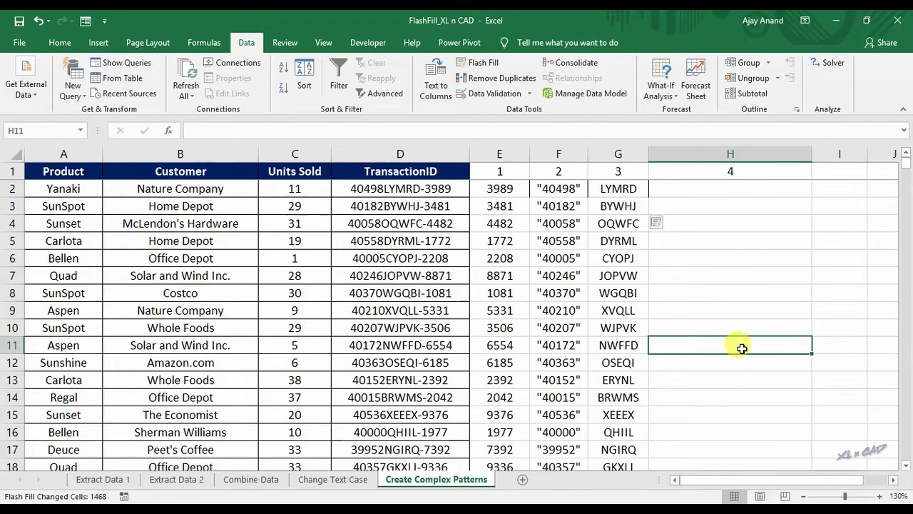
left_click(717, 189)
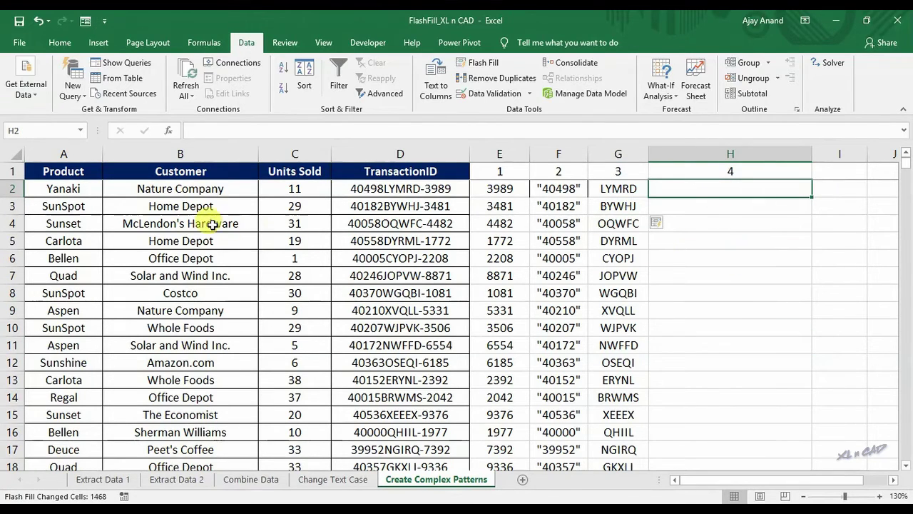
Enter "Yanaki","11",<LYMRD> in H2 and Flash Fill column H to row 1470, scrolling to verify.
left_click(86, 188)
left_click(291, 188)
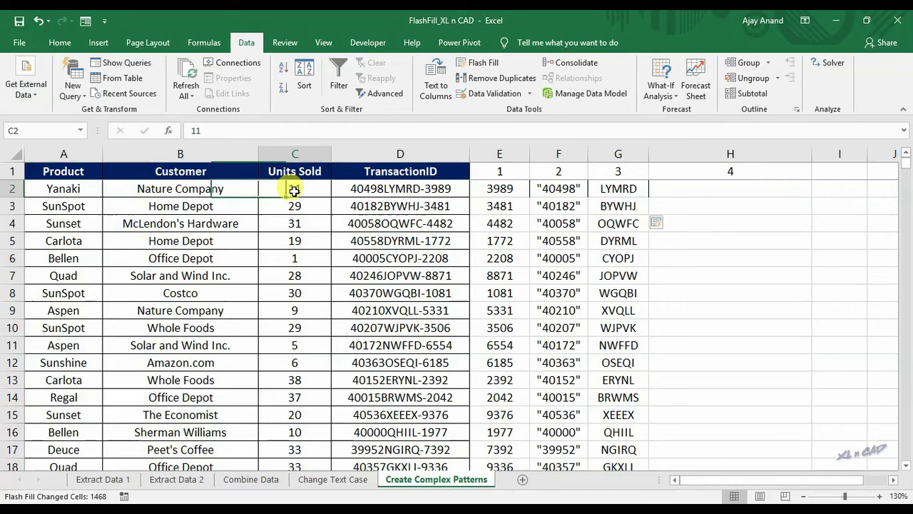
left_click(407, 189)
left_click(719, 187)
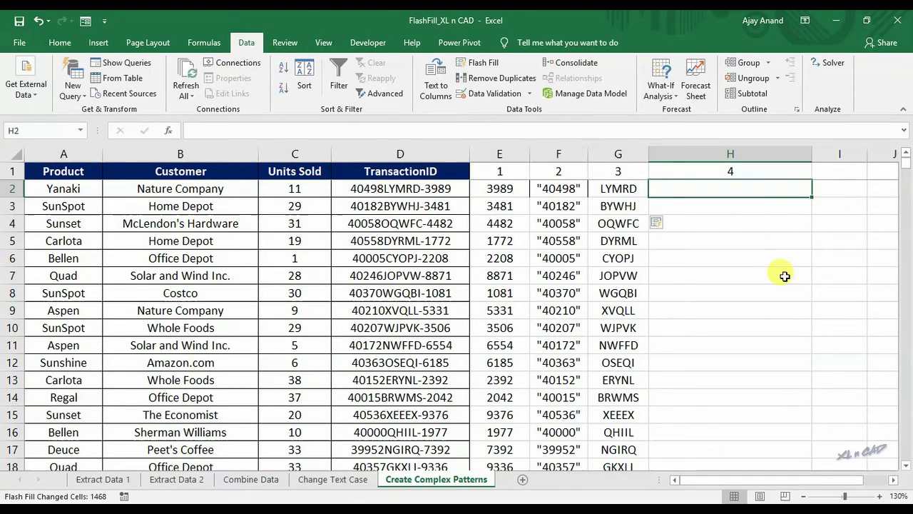
type("\"Yana")
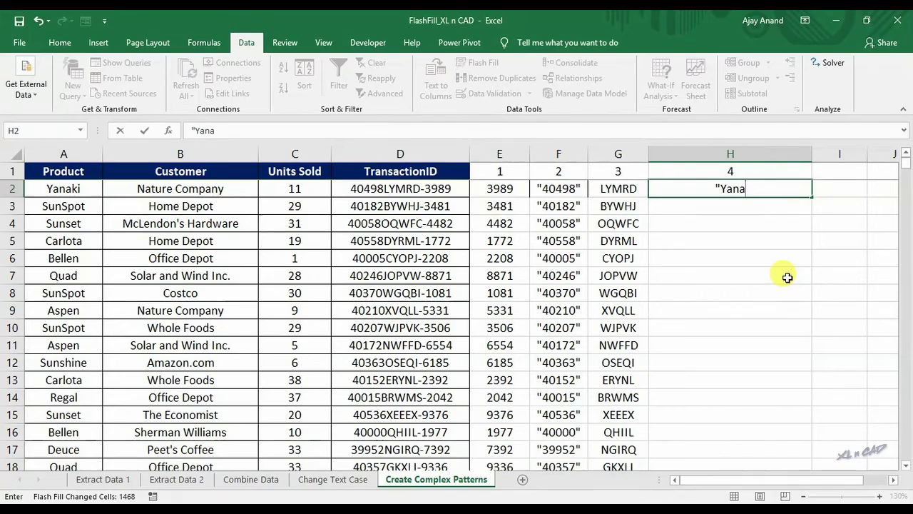
type("ki")
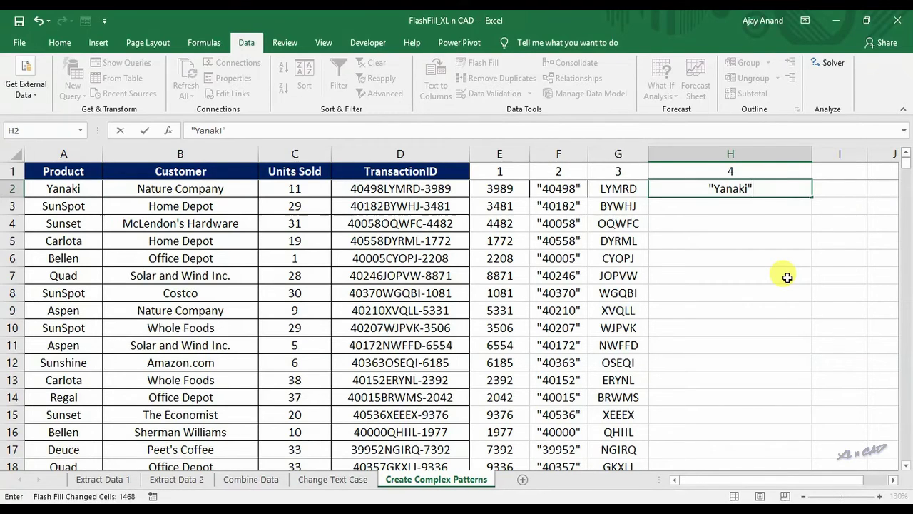
type("\",\"")
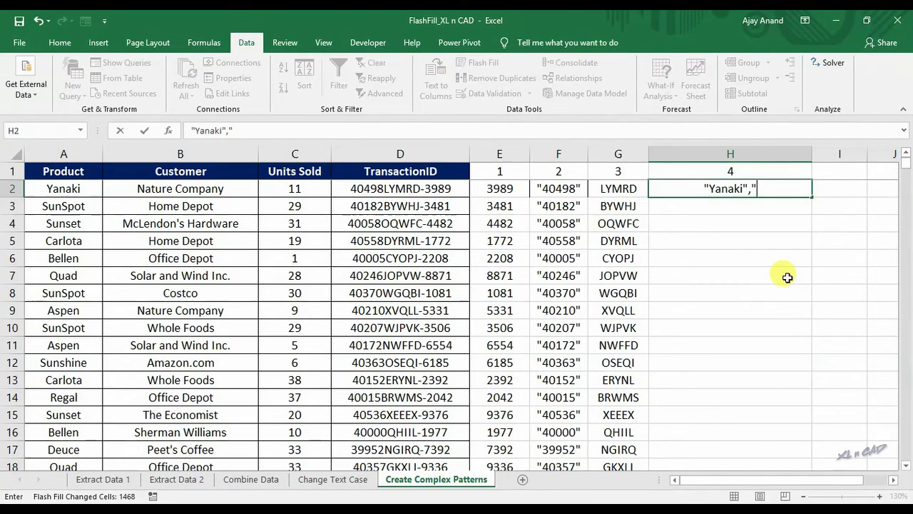
type("11\"")
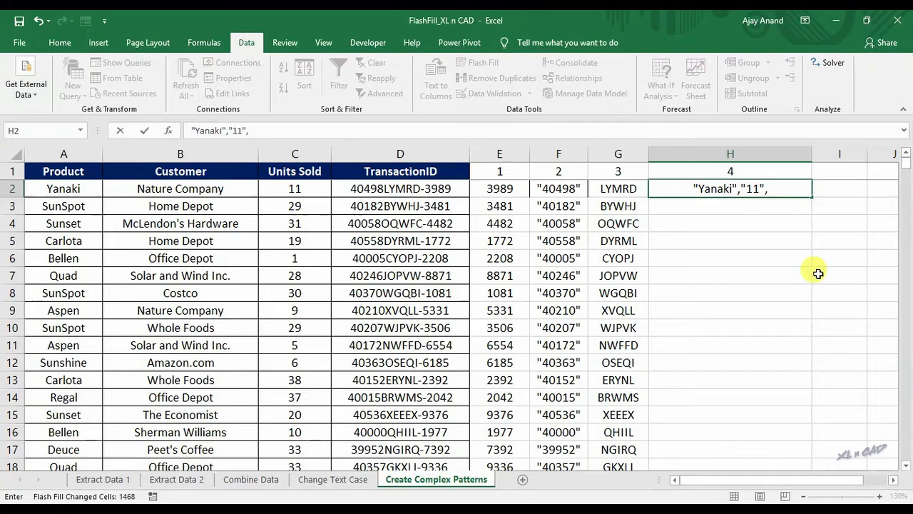
type(",<")
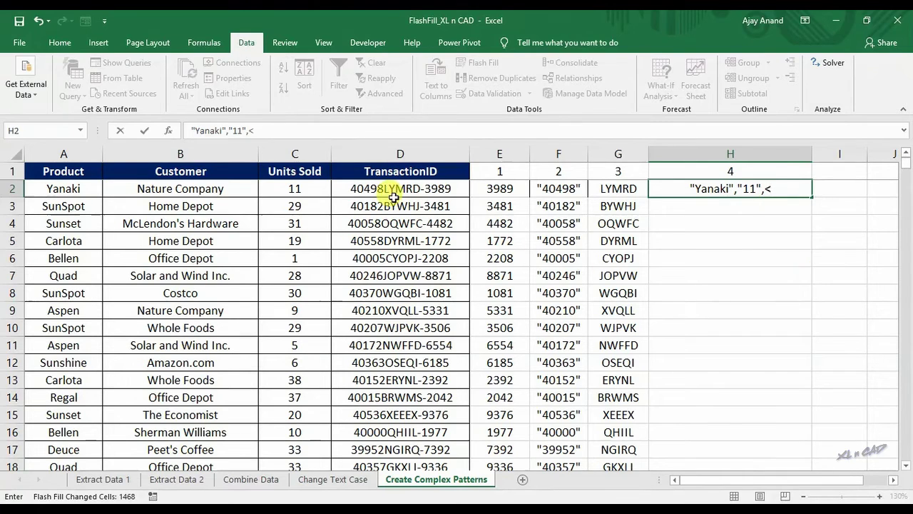
type("LY")
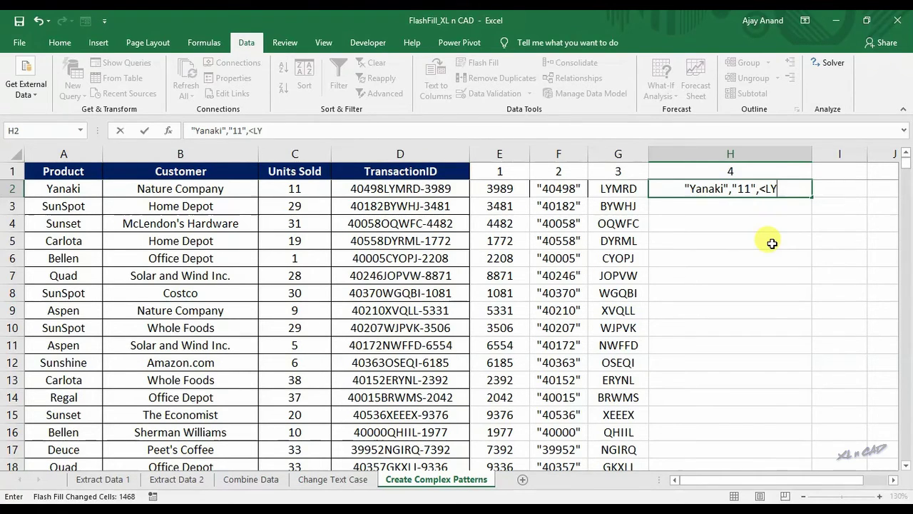
type("MRD>")
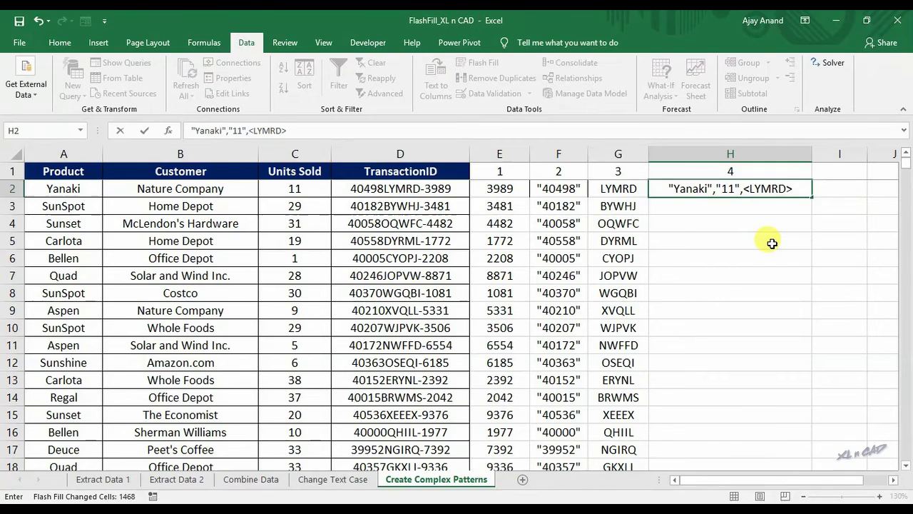
key("Return")
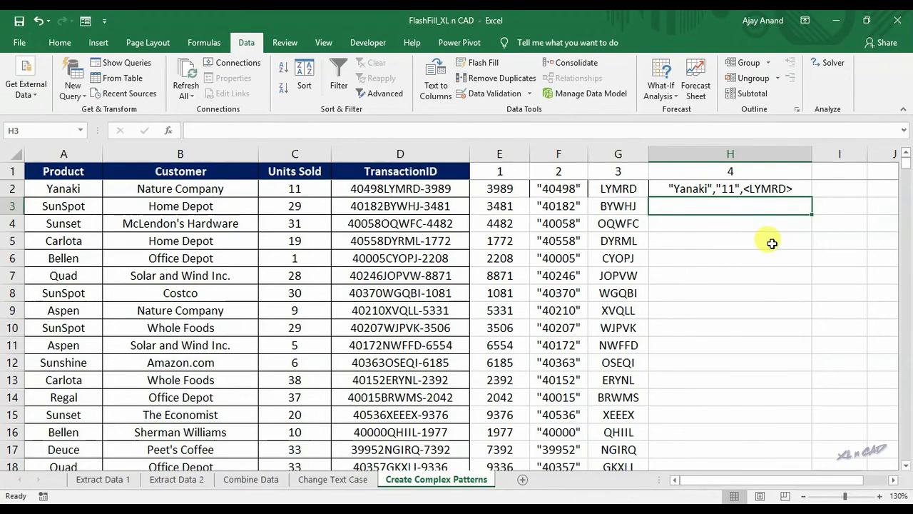
key("ctrl+e")
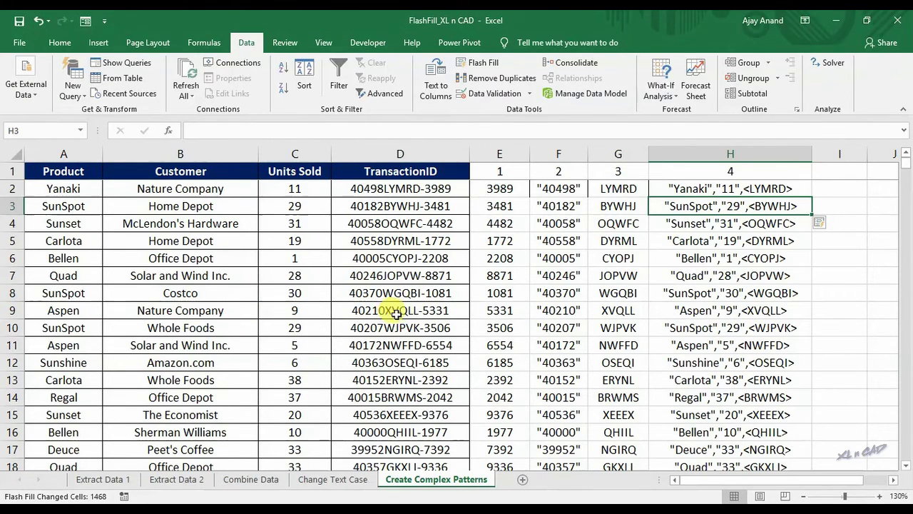
left_click_drag(906, 163, 908, 469)
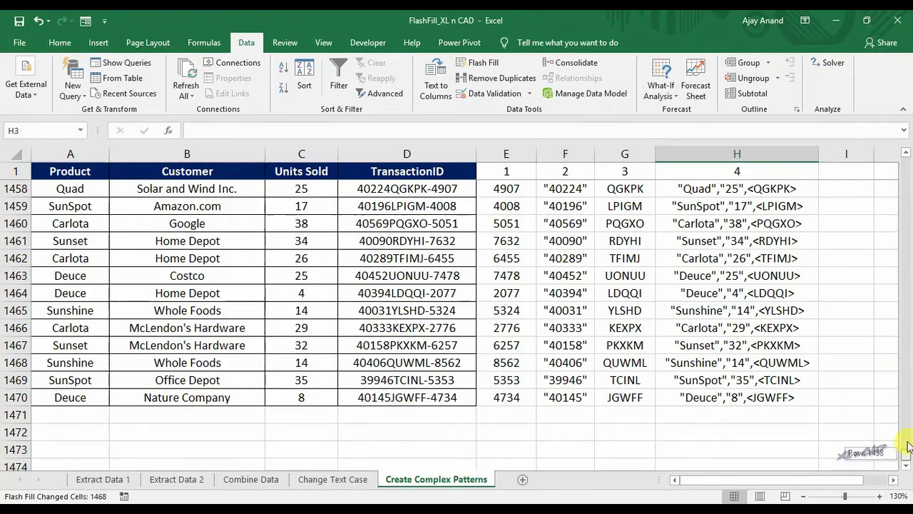
left_click_drag(909, 447, 906, 158)
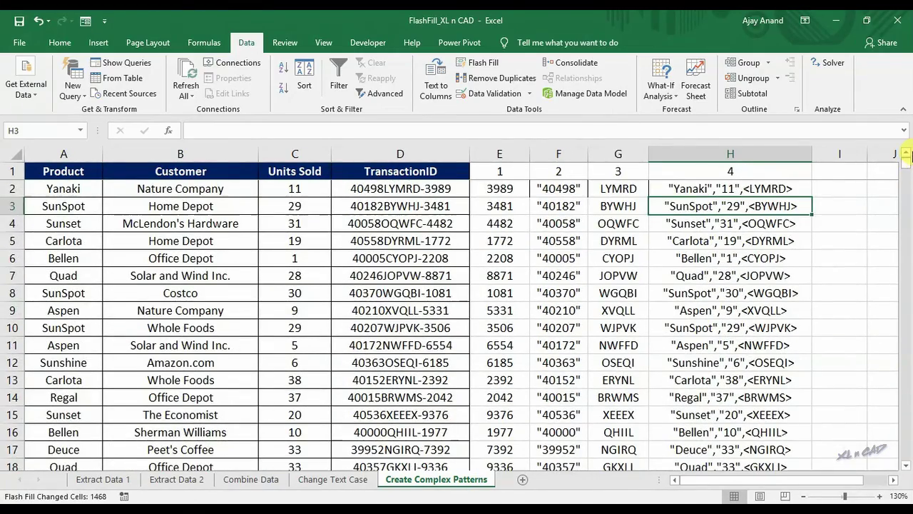
On Extract Data 1, change A11 to Viv Richards and view B11's LEFT/SEARCH formula showing Viv.
left_click(105, 479)
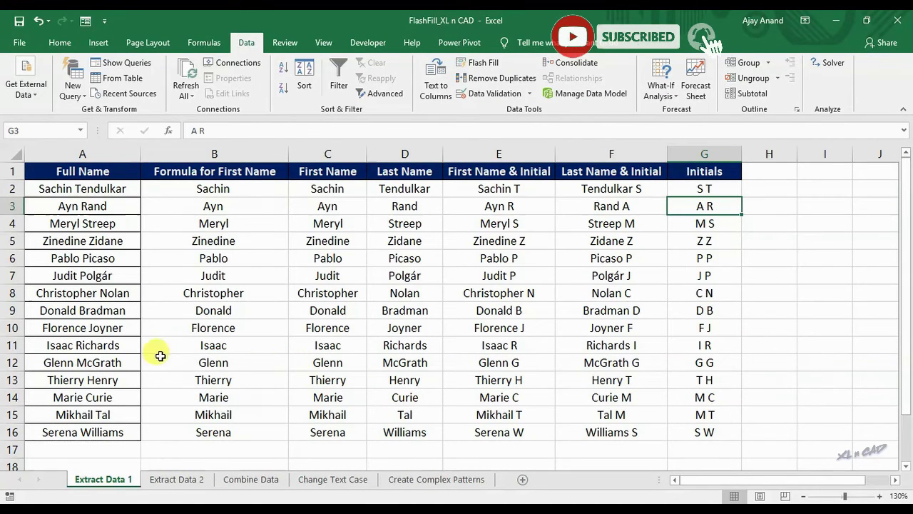
left_click(65, 346)
double_click(61, 345)
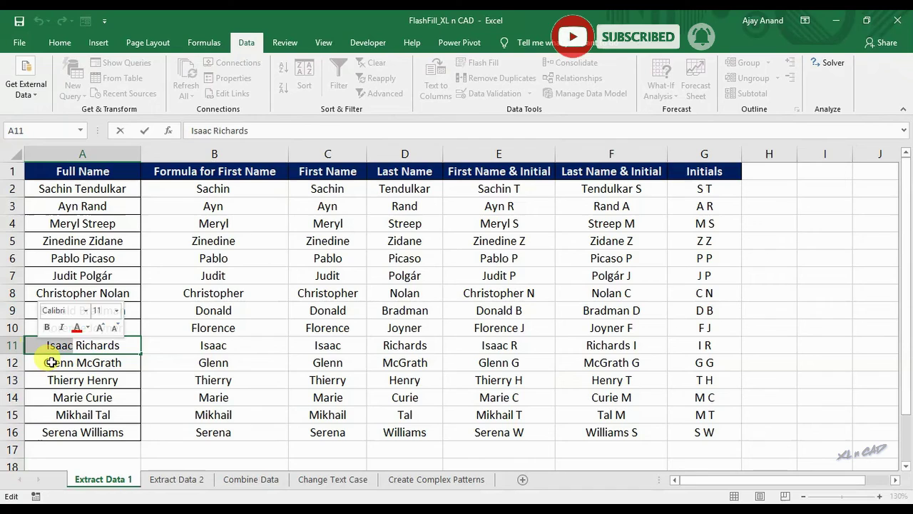
type("Viv")
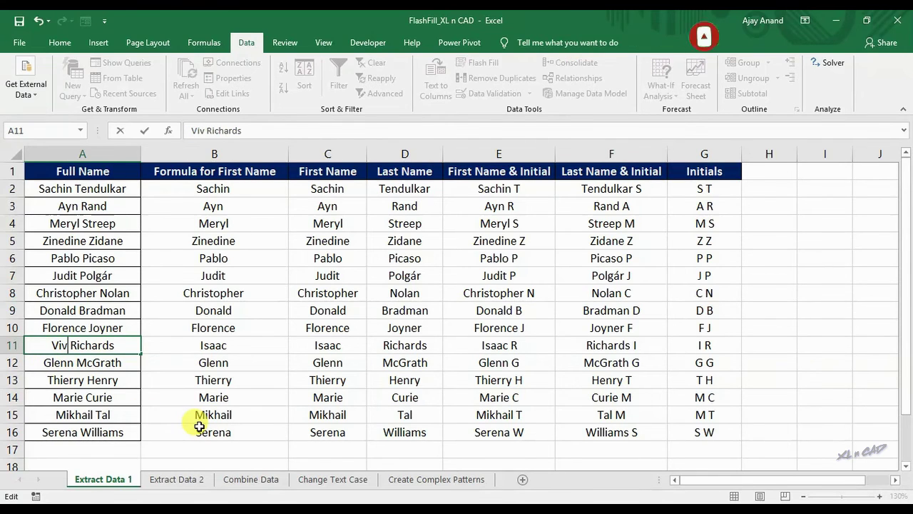
key("Return")
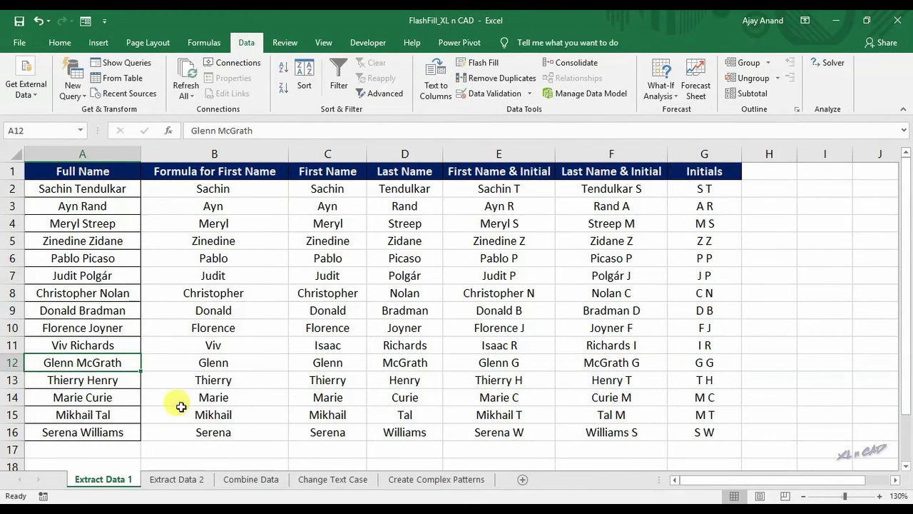
left_click(207, 347)
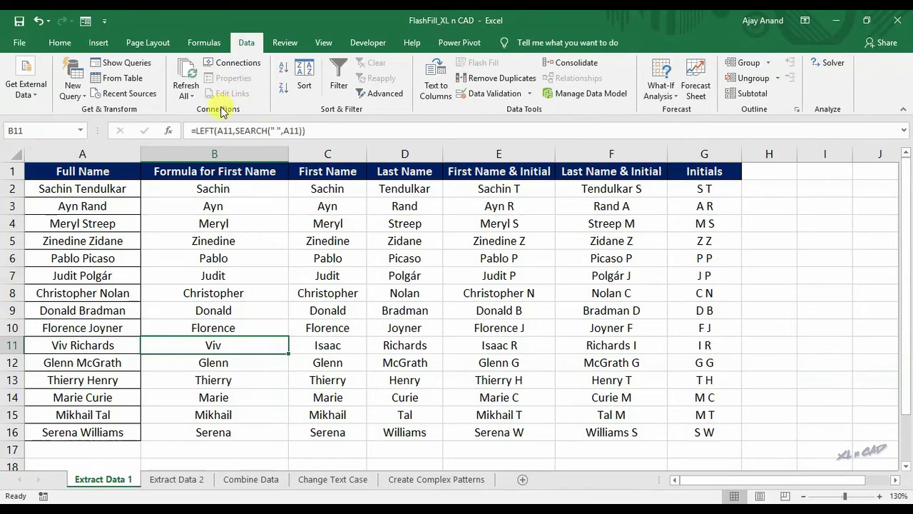